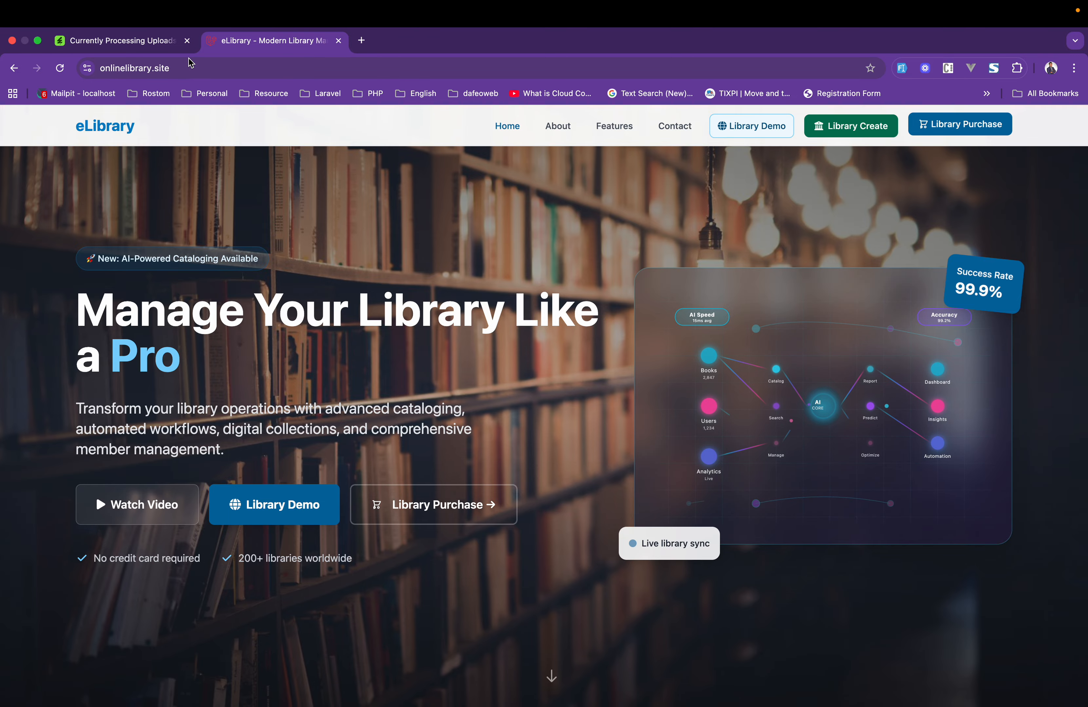
Close the upload-processing tab and review the eLibrary home page, including its statistics and license options.
left_click(187, 40)
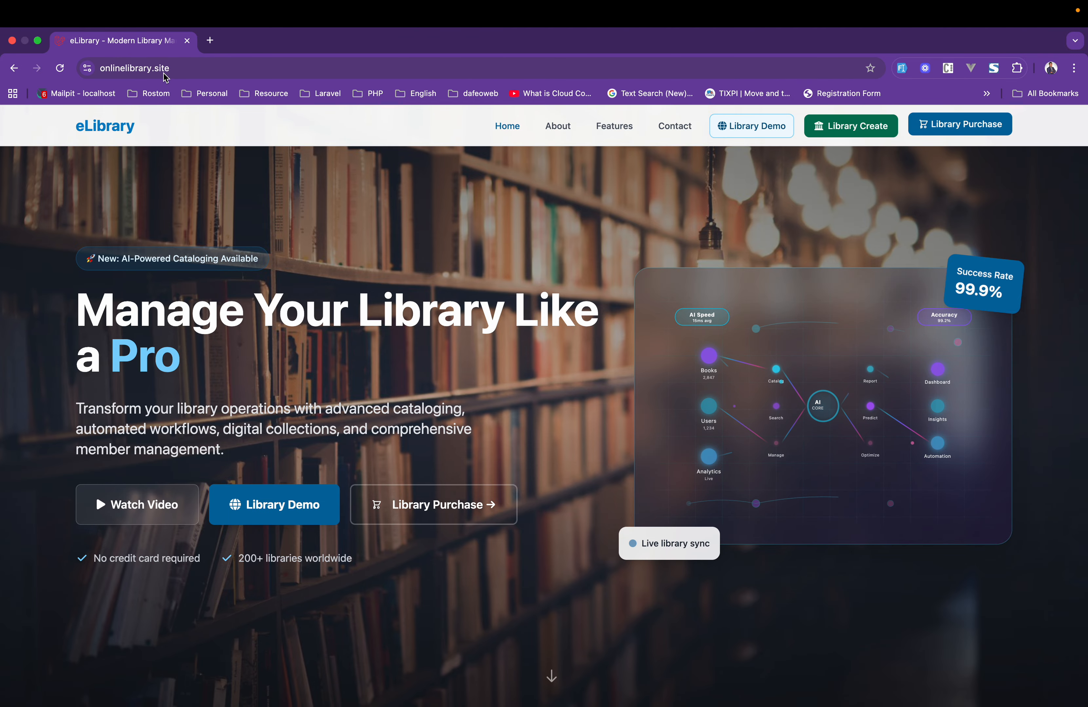
left_click(171, 74)
left_click(179, 239)
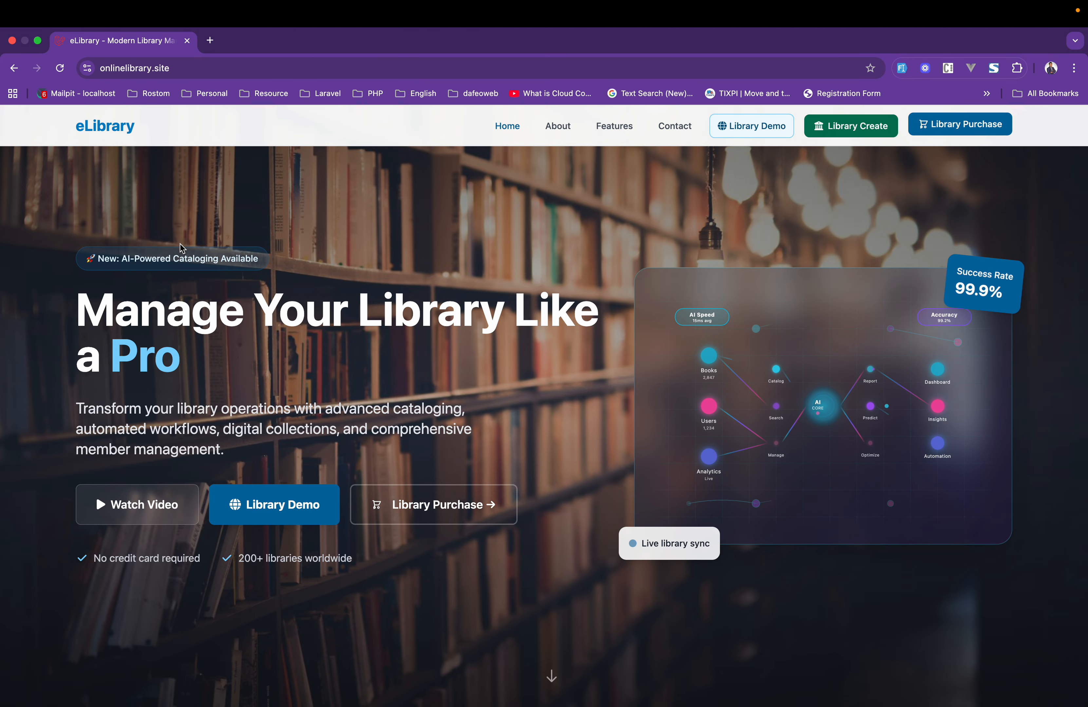
scroll(180, 243, "down", 15)
scroll(180, 246, "down", 20)
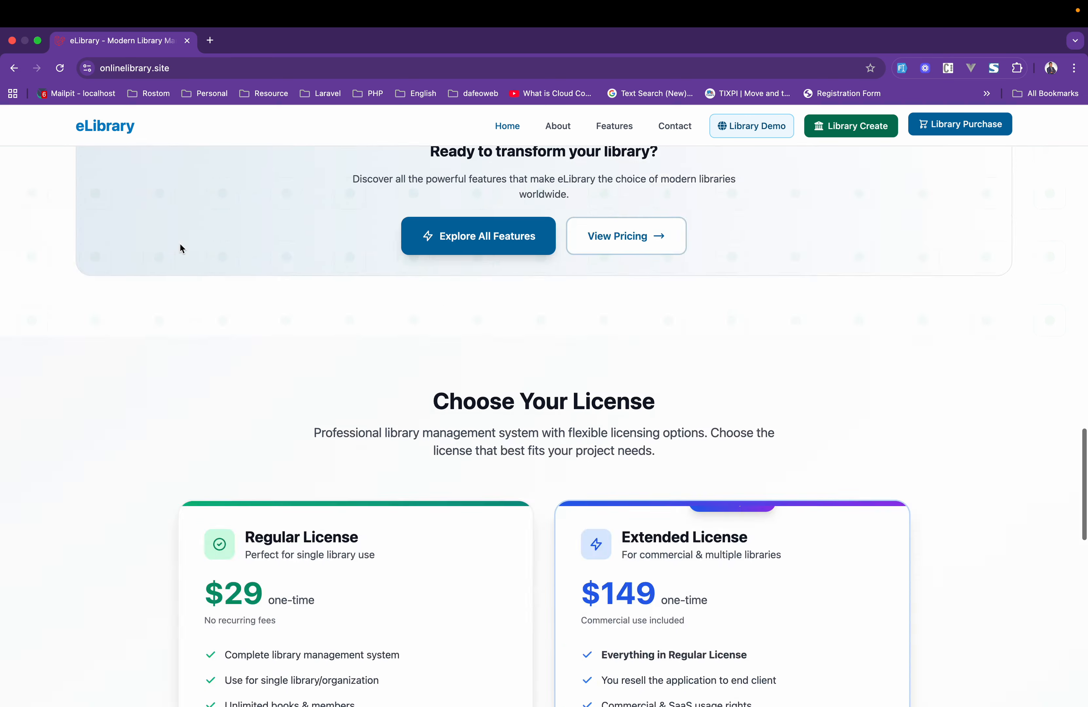
scroll(179, 245, "up", 20)
scroll(180, 245, "up", 20)
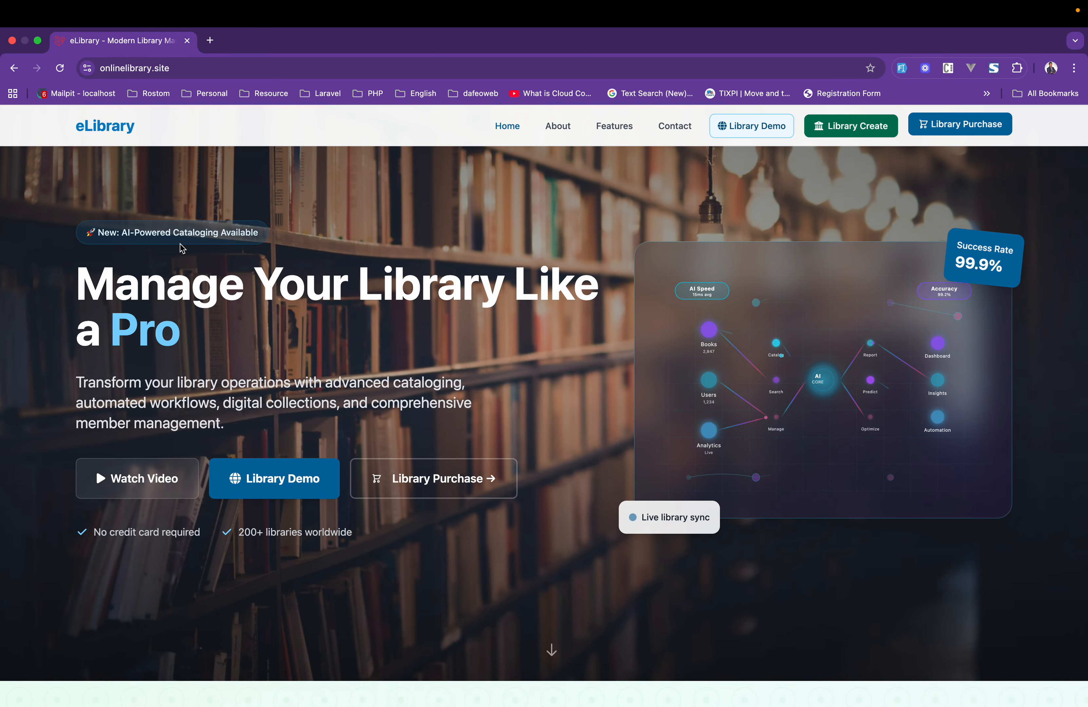
scroll(180, 246, "down", 15)
scroll(199, 258, "up", 6)
scroll(199, 258, "down", 12)
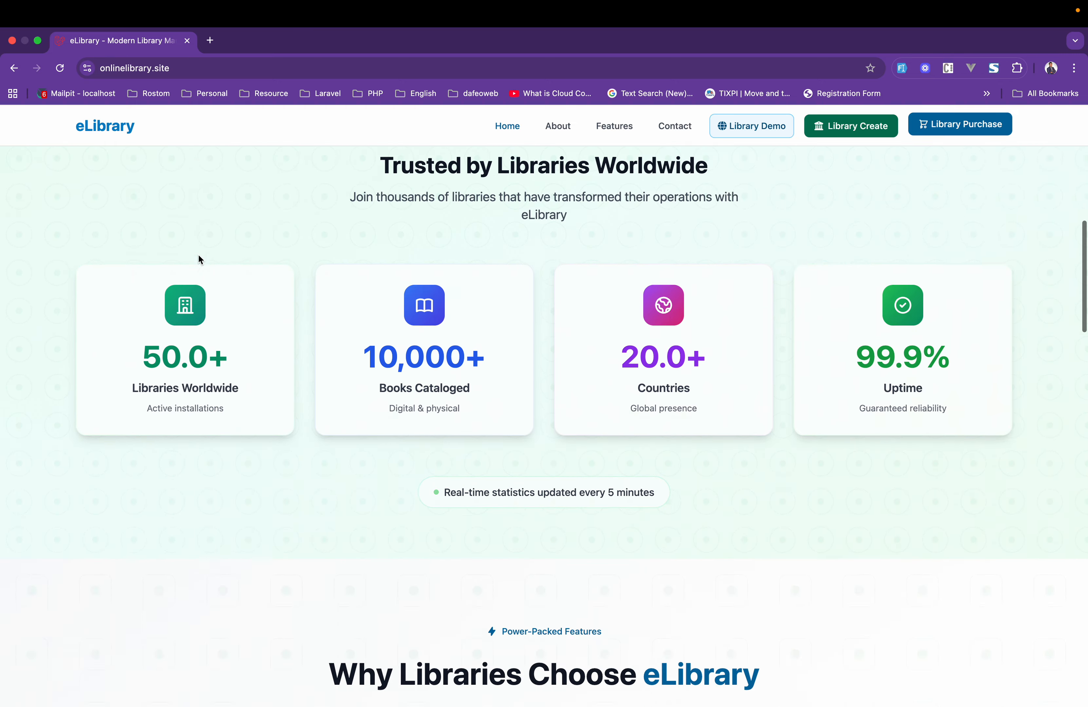
scroll(356, 450, "down", 20)
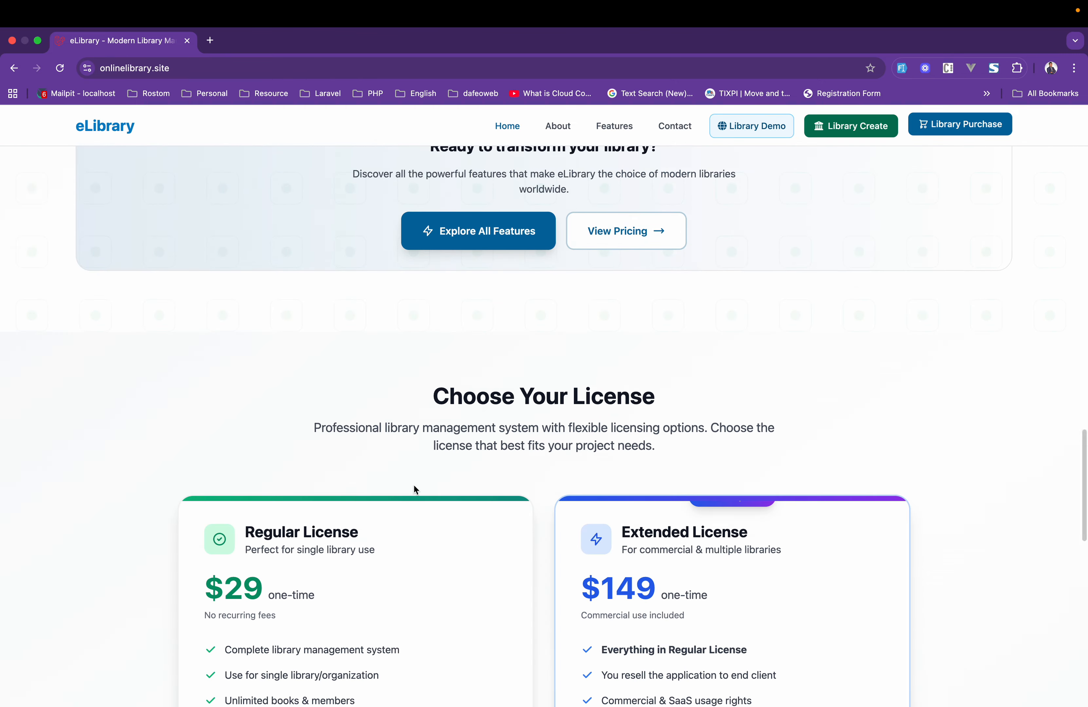
scroll(413, 487, "down", 10)
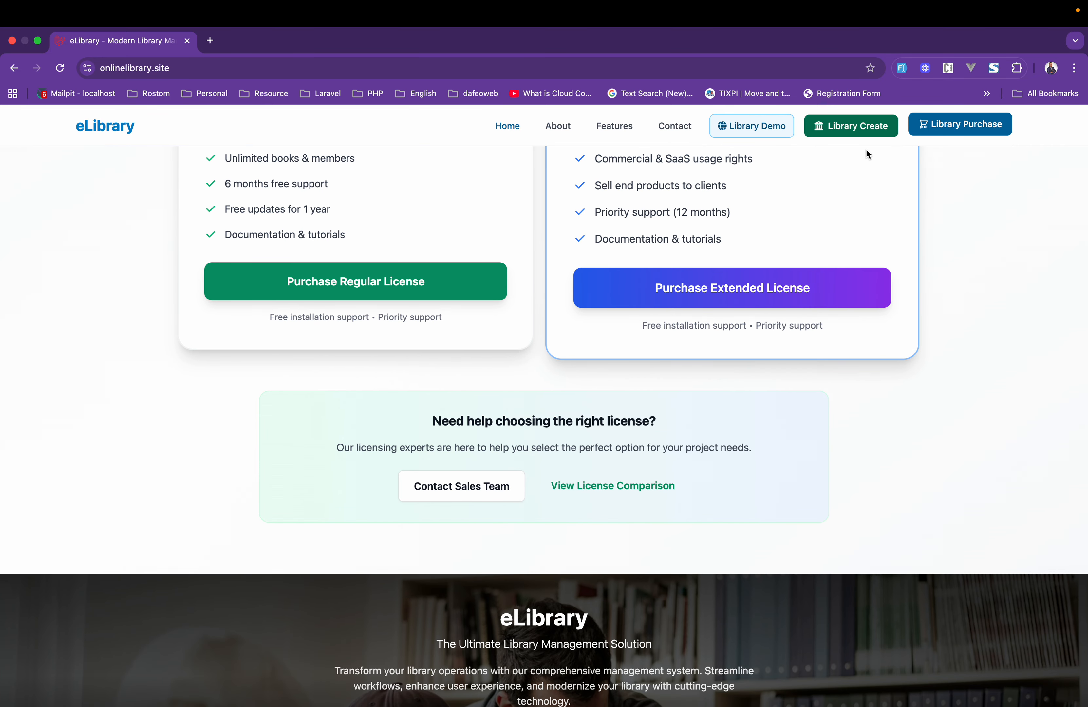
Open the site's Contact page and look through its message form, contact information and frequently asked questions.
left_click(672, 126)
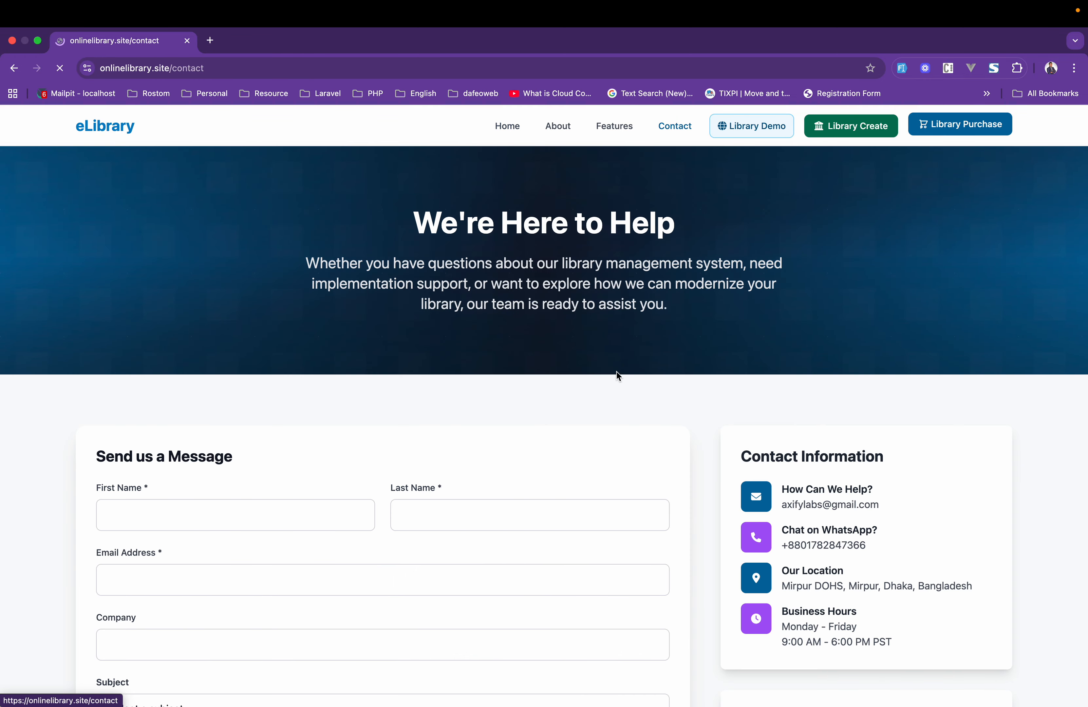
scroll(598, 513, "down", 15)
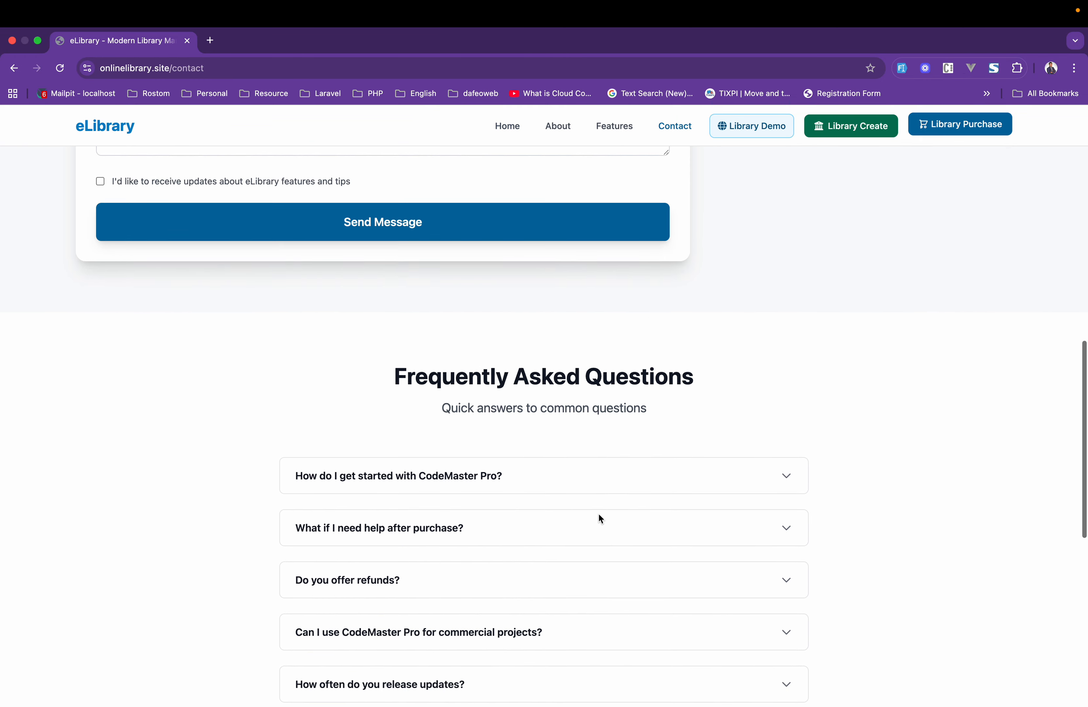
scroll(599, 513, "down", 8)
scroll(598, 515, "up", 1)
scroll(556, 390, "up", 5)
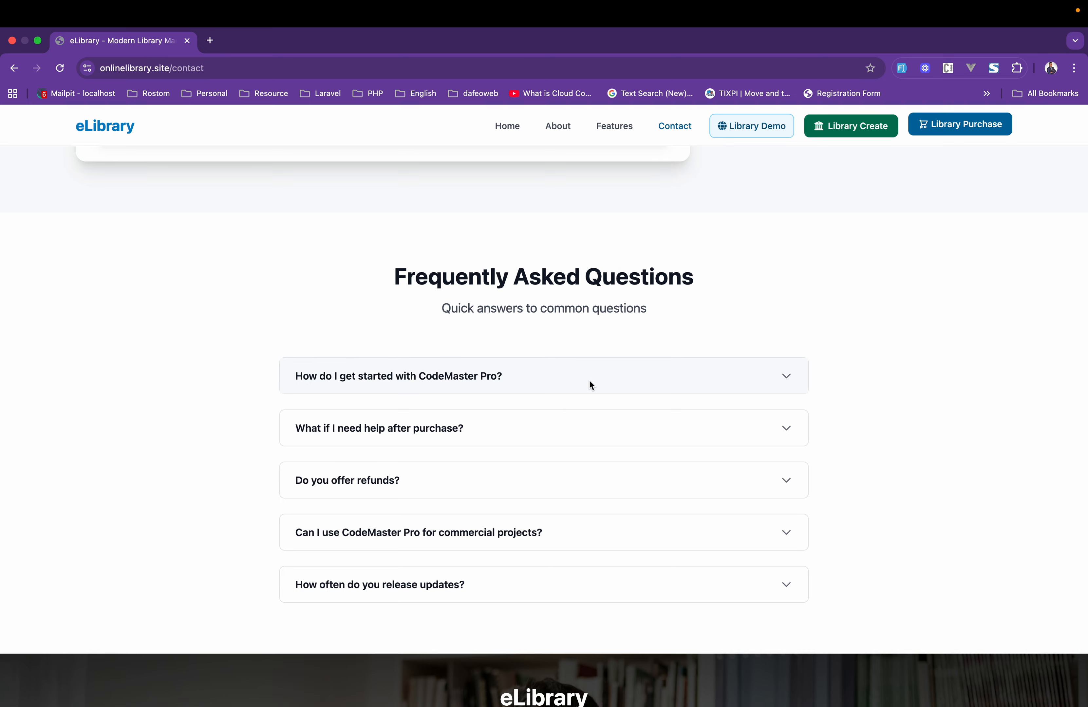
scroll(578, 234, "up", 15)
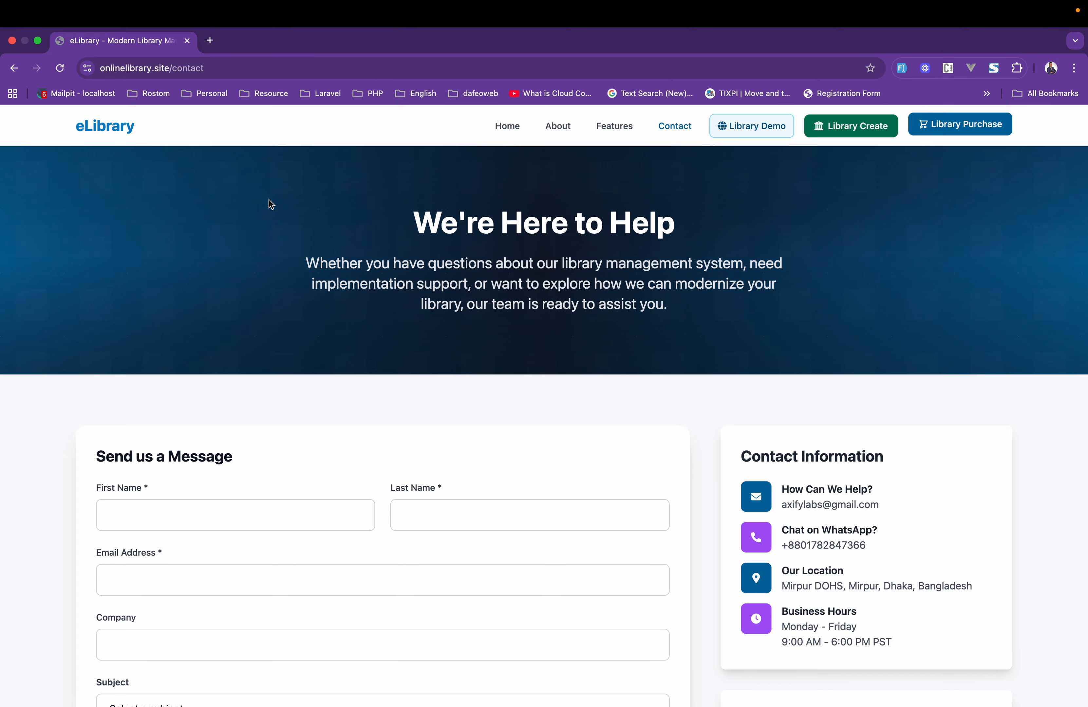
Switch to Finder, make its window full screen and open the Codecanayon folder in the home directory.
key("ctrl+Left")
left_click(381, 689)
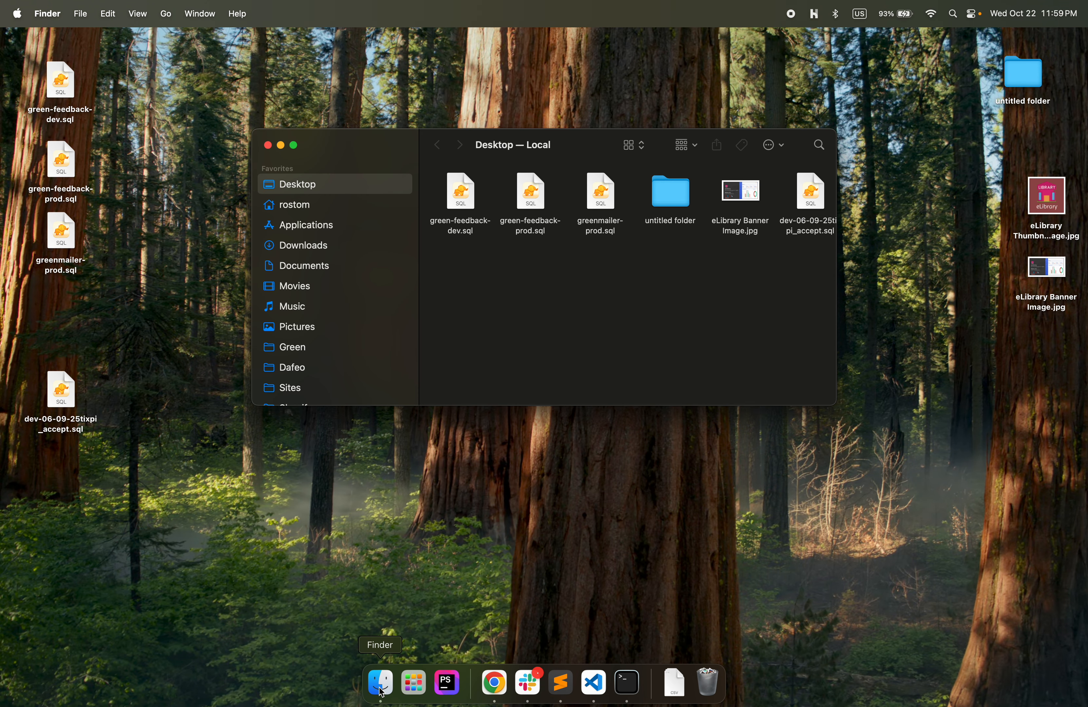
left_click(294, 145)
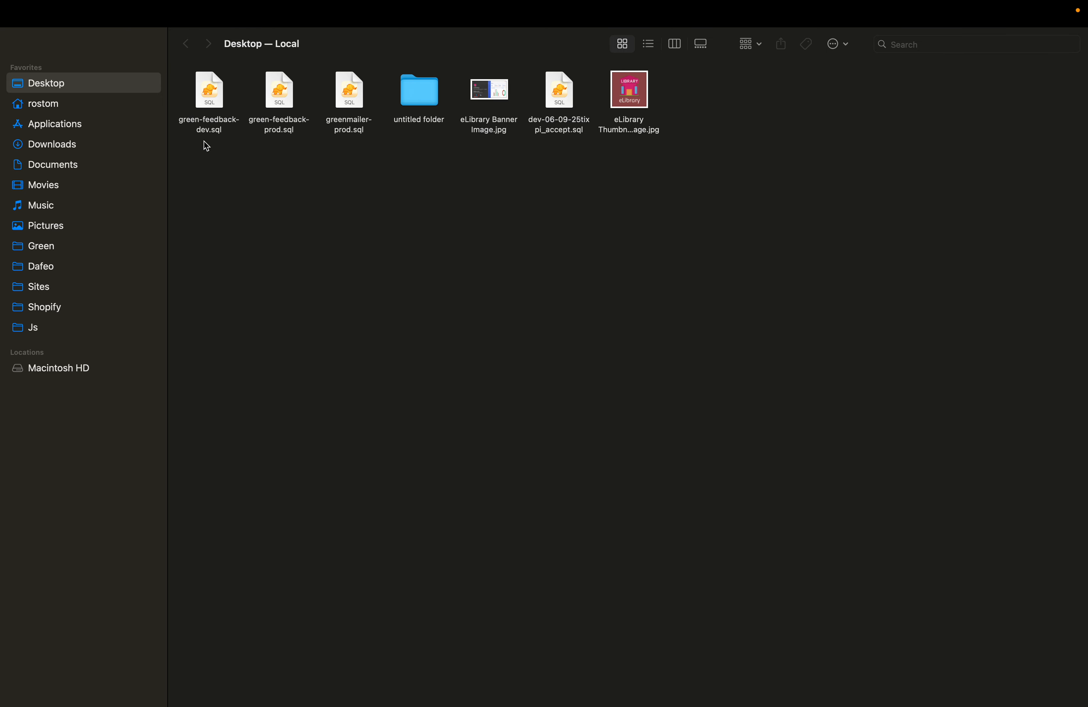
left_click(68, 111)
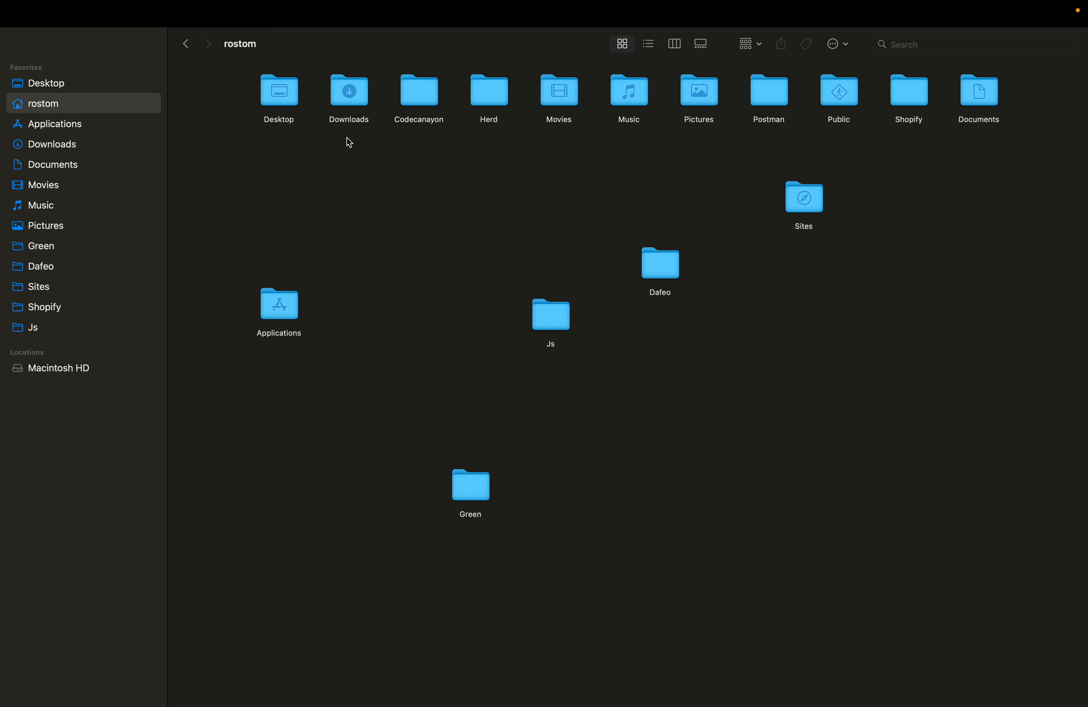
double_click(405, 101)
left_click(430, 93)
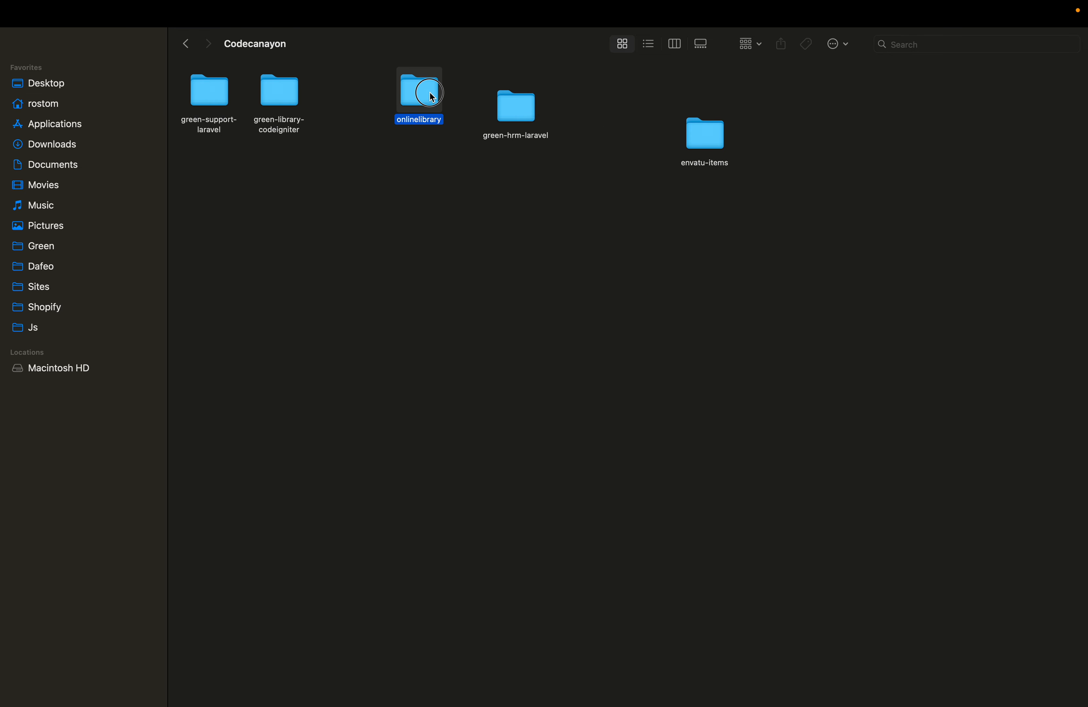
double_click(432, 96)
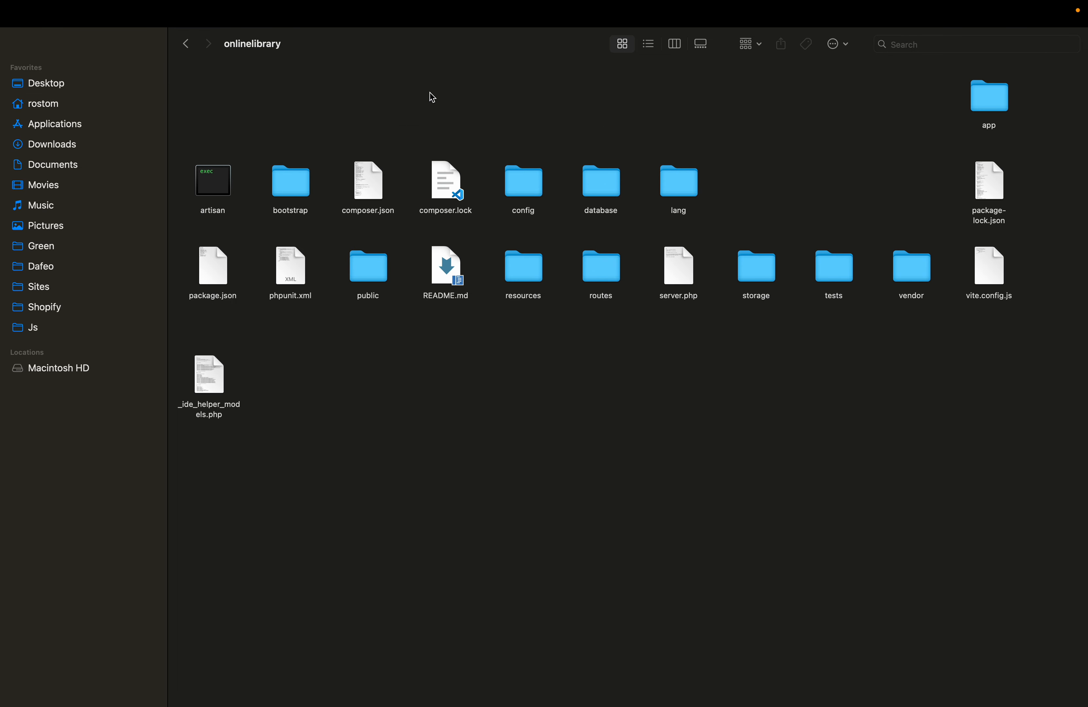
left_click(189, 43)
Open the elibrary-v1.0 folder inside envatu-items.
double_click(694, 140)
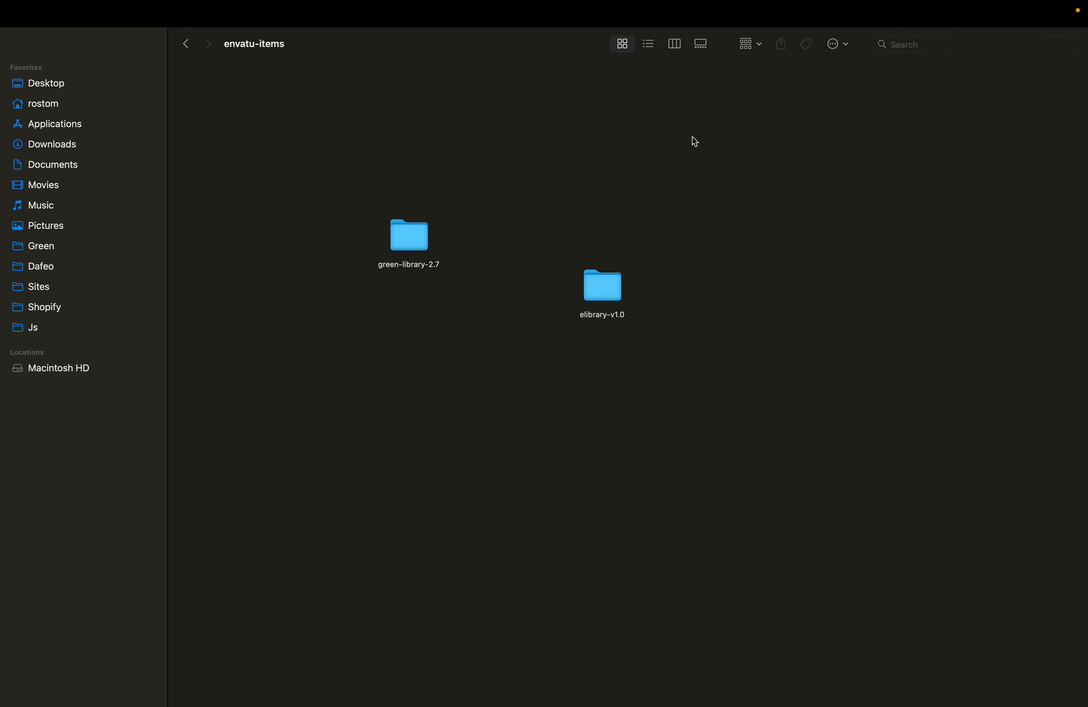
left_click(529, 391)
double_click(597, 292)
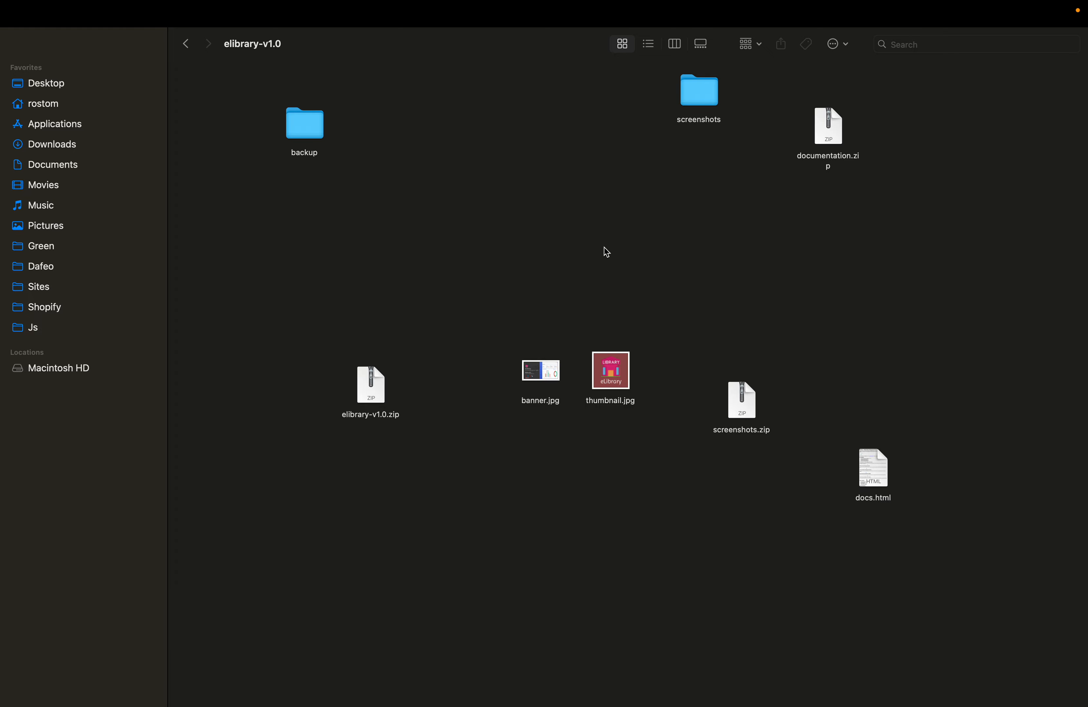
Extract elibrary-v1.0.zip and move the extracted folder to the empty space between the backup and screenshots folders.
left_click(384, 387)
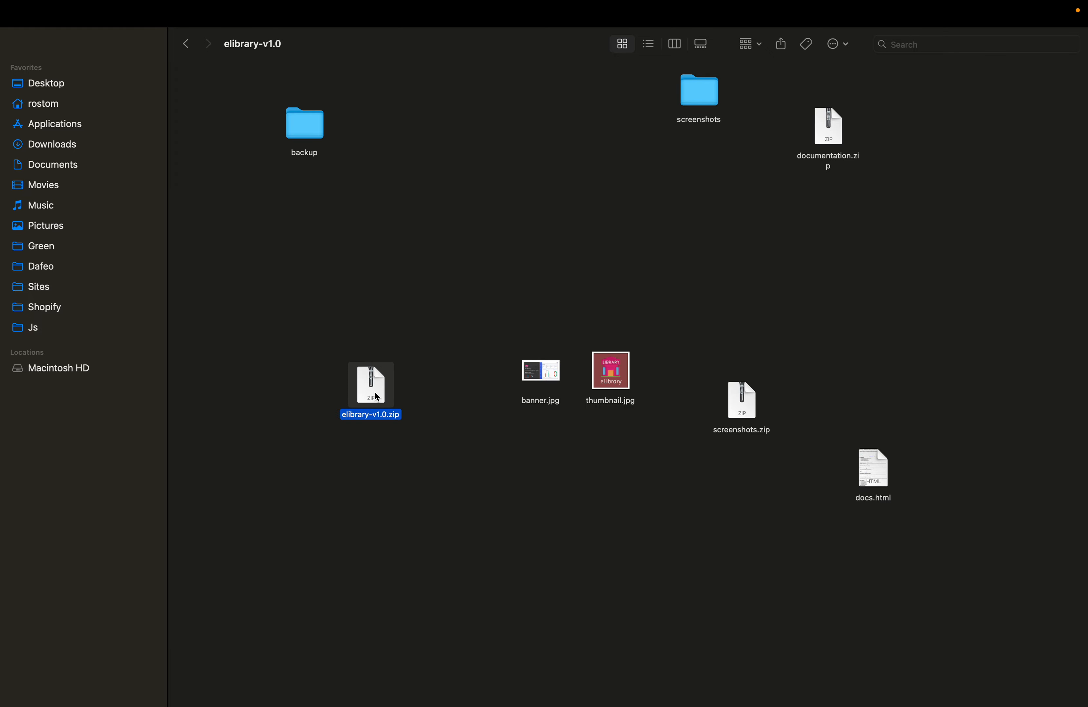
double_click(377, 397)
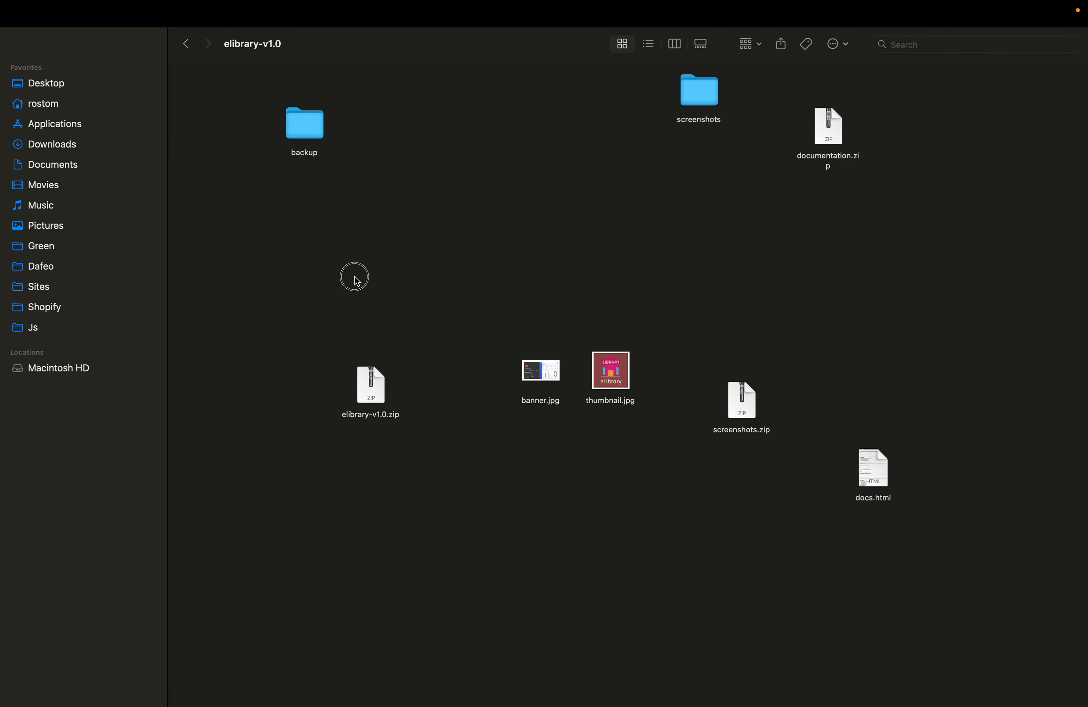
right_click(365, 398)
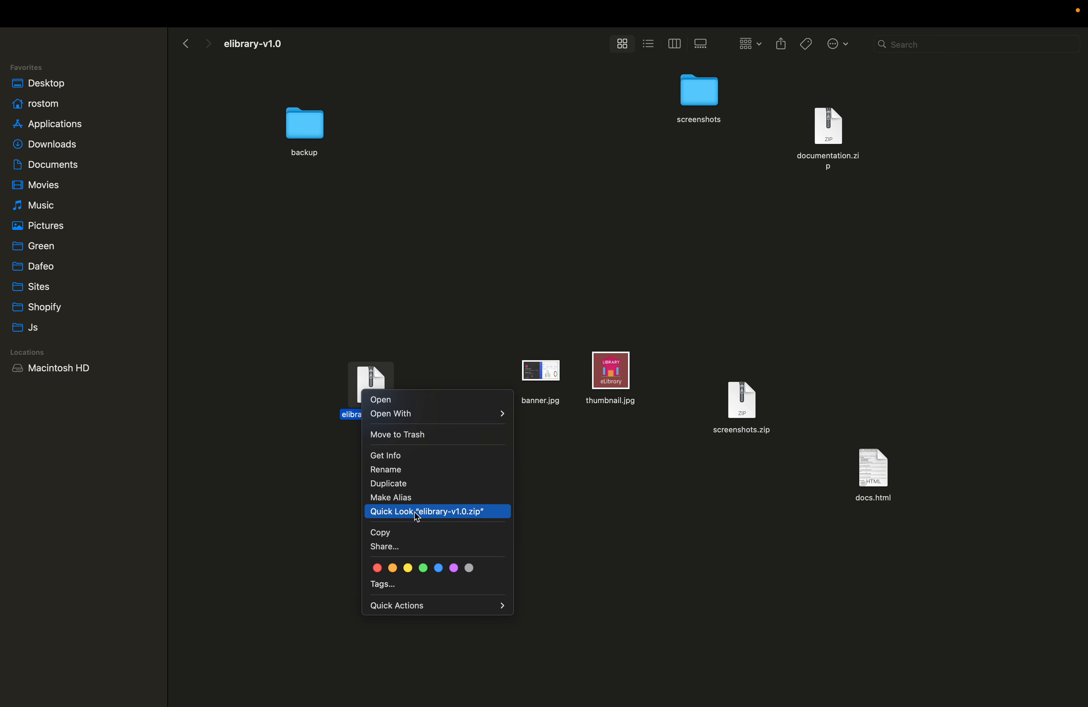
left_click(607, 481)
left_click(358, 394)
double_click(357, 395)
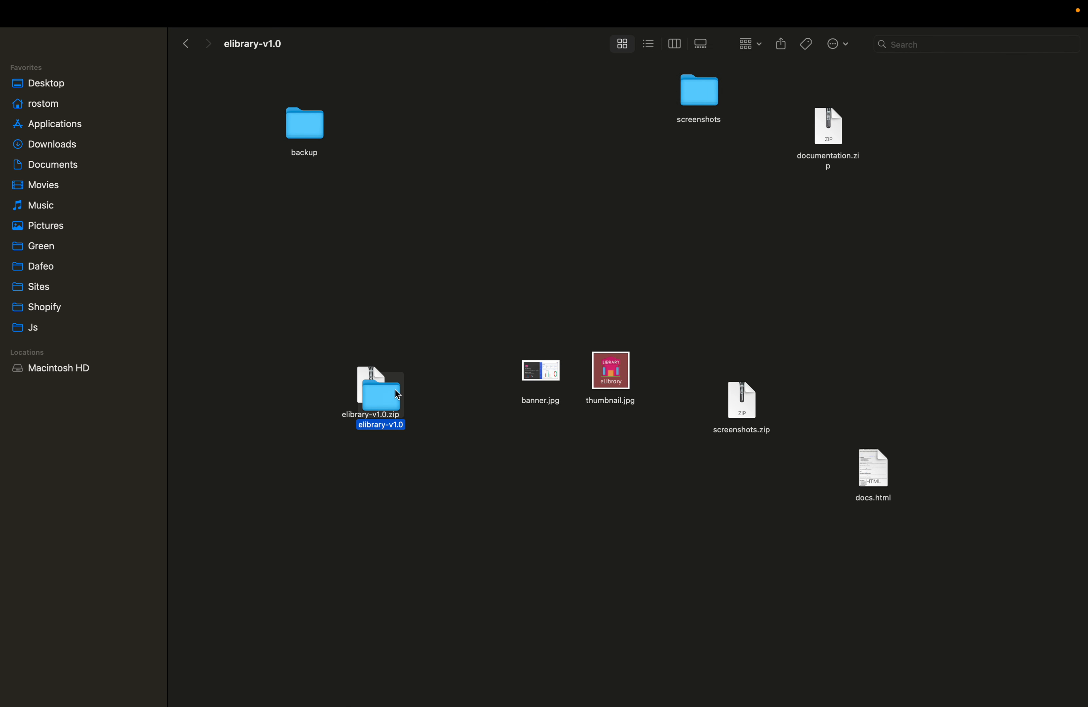
left_click_drag(398, 395, 467, 203)
Rename the extracted elibrary-v1.0 folder as elibrarydev.
right_click(467, 203)
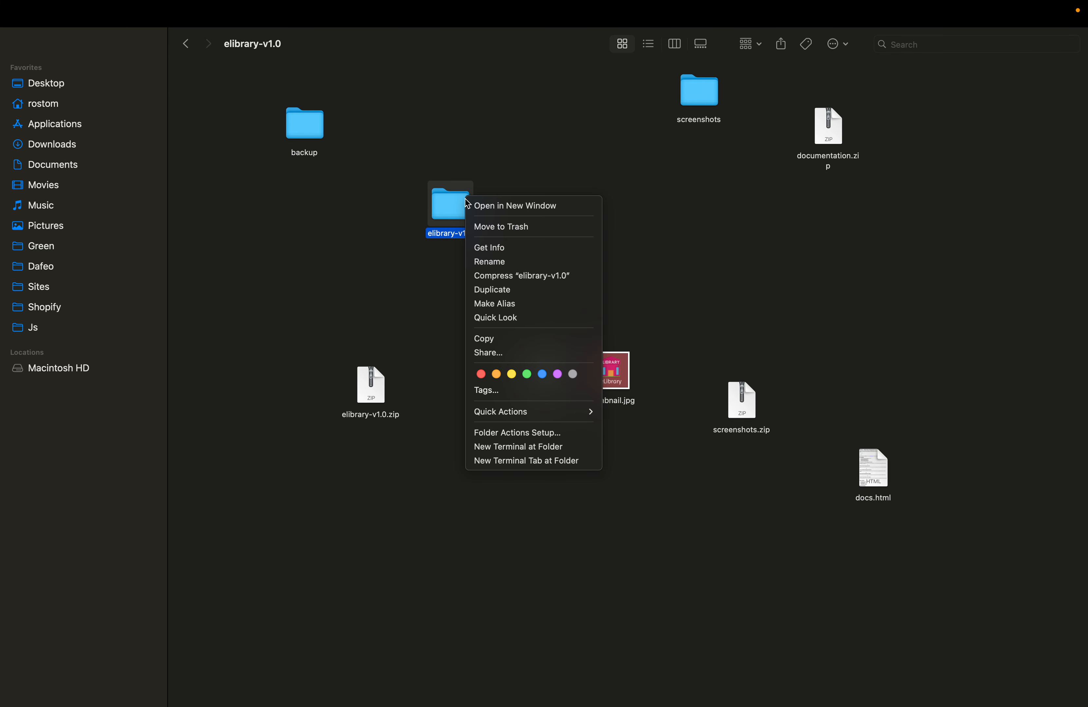
left_click(481, 264)
key("Right")
key("BackSpace")
key("BackSpace")
key("BackSpace")
key("BackSpace")
key("BackSpace")
key("BackSpace")
key("BackSpace")
key("BackSpace")
key("BackSpace")
key("BackSpace")
key("BackSpace")
key("BackSpace")
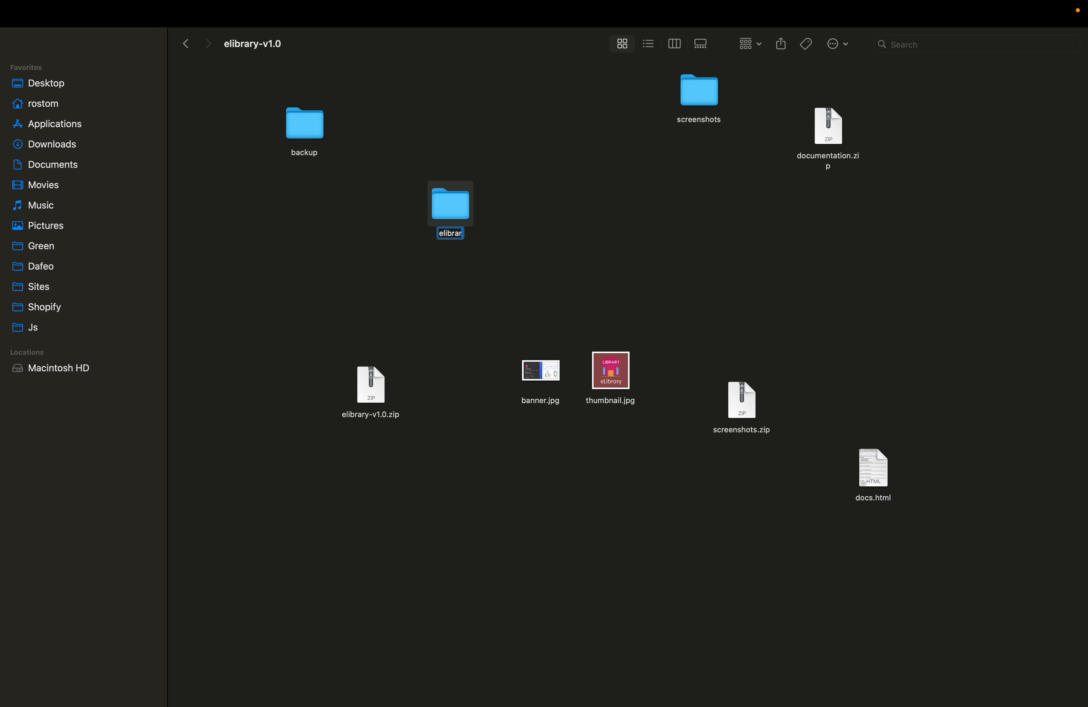
type("librarydev")
left_click(452, 312)
left_click(452, 205)
left_click(452, 269)
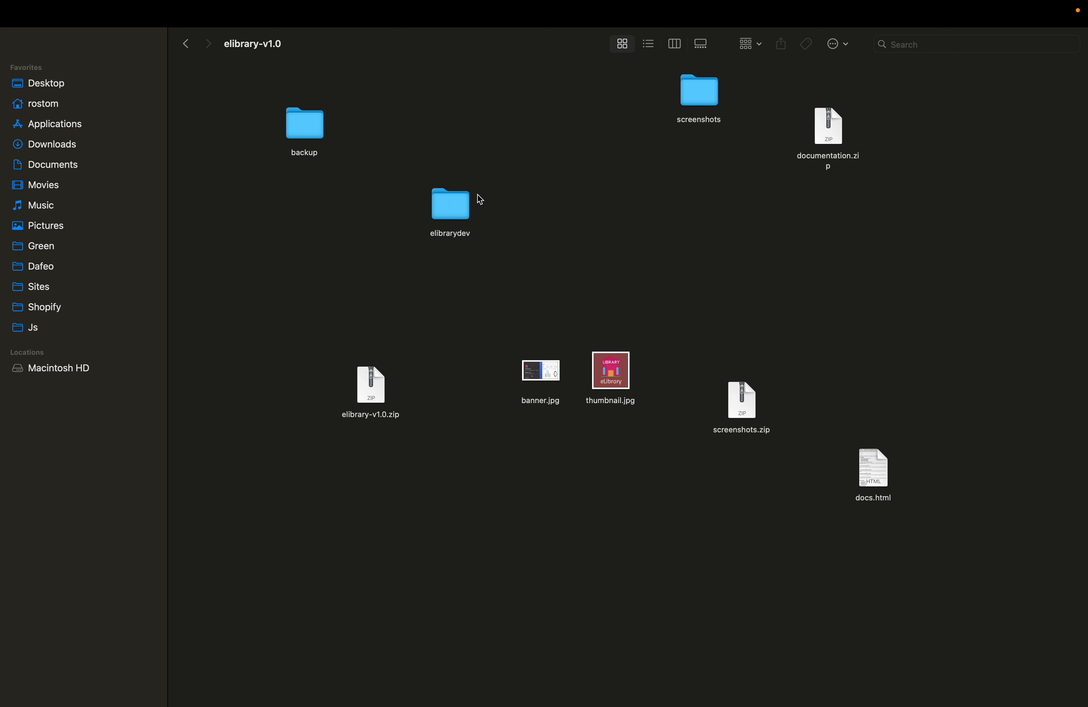
Copy the elibrarydev folder into the Green folder and place it in the empty space below the other folders.
left_click(455, 198)
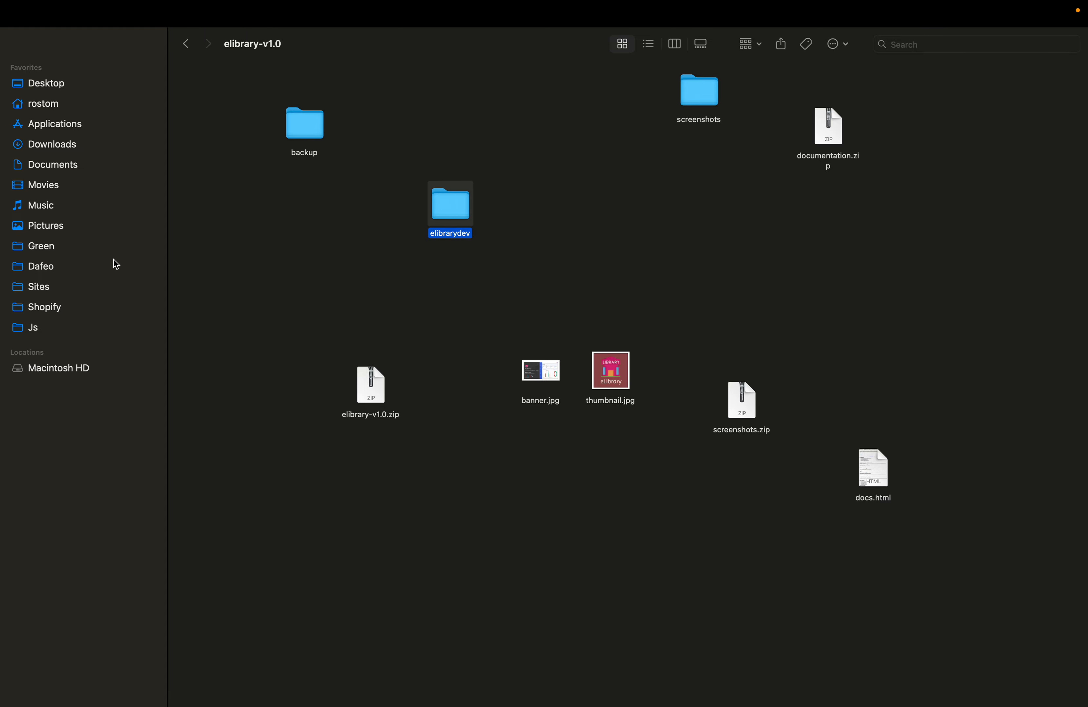
left_click(69, 248)
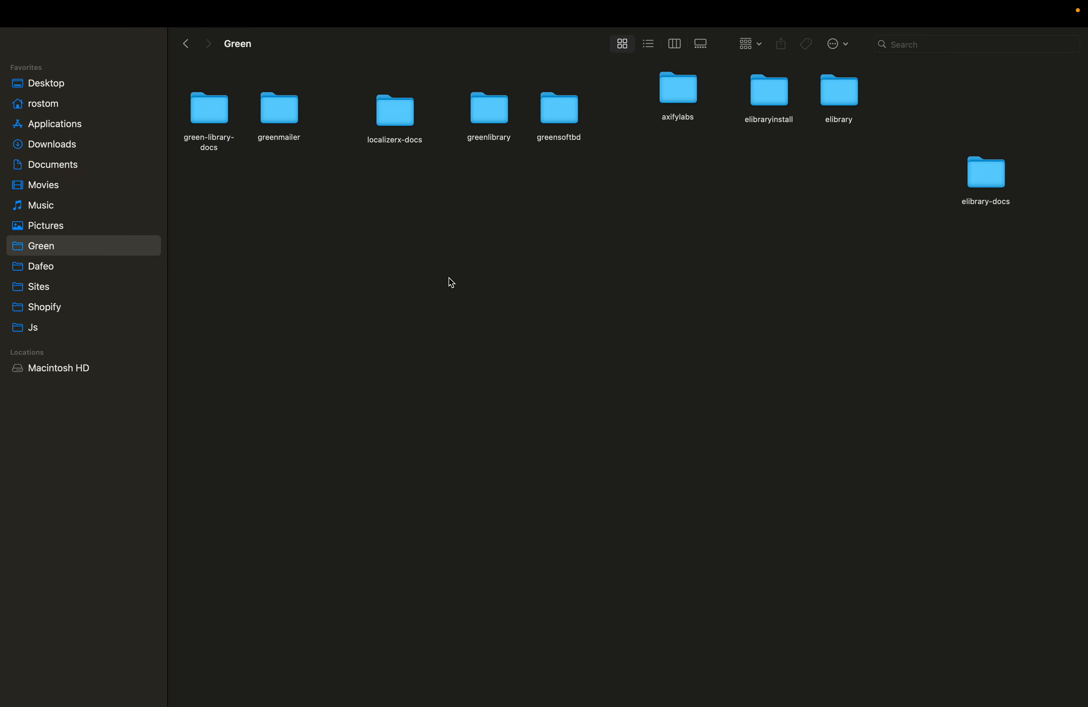
key("super+v")
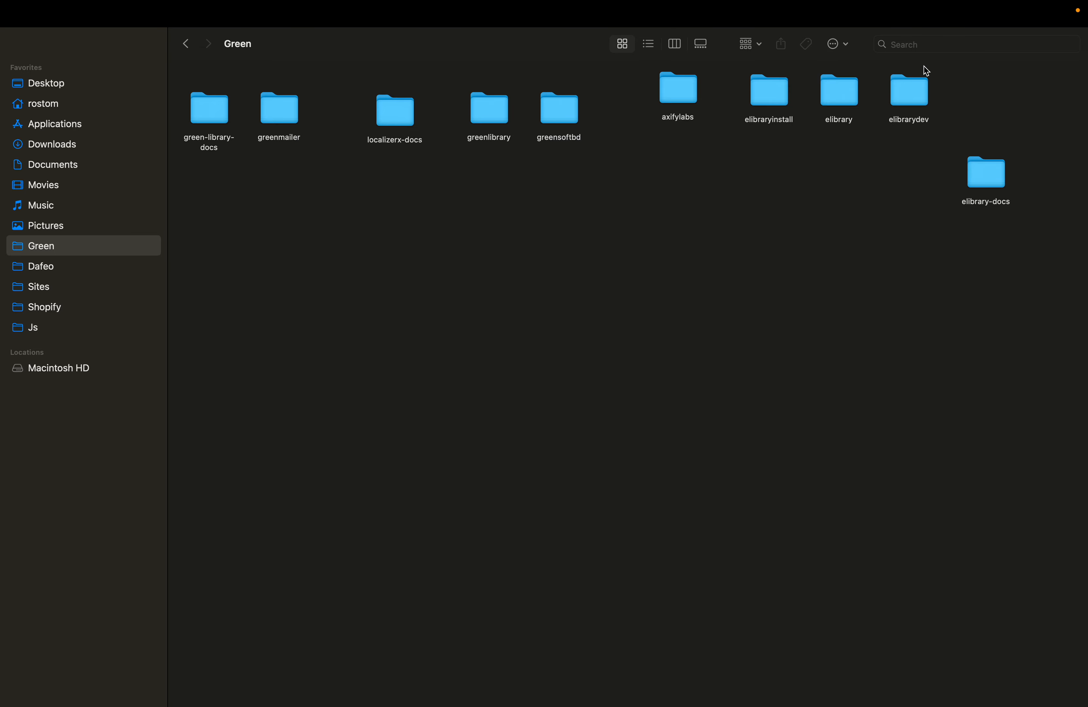
left_click_drag(911, 91, 609, 371)
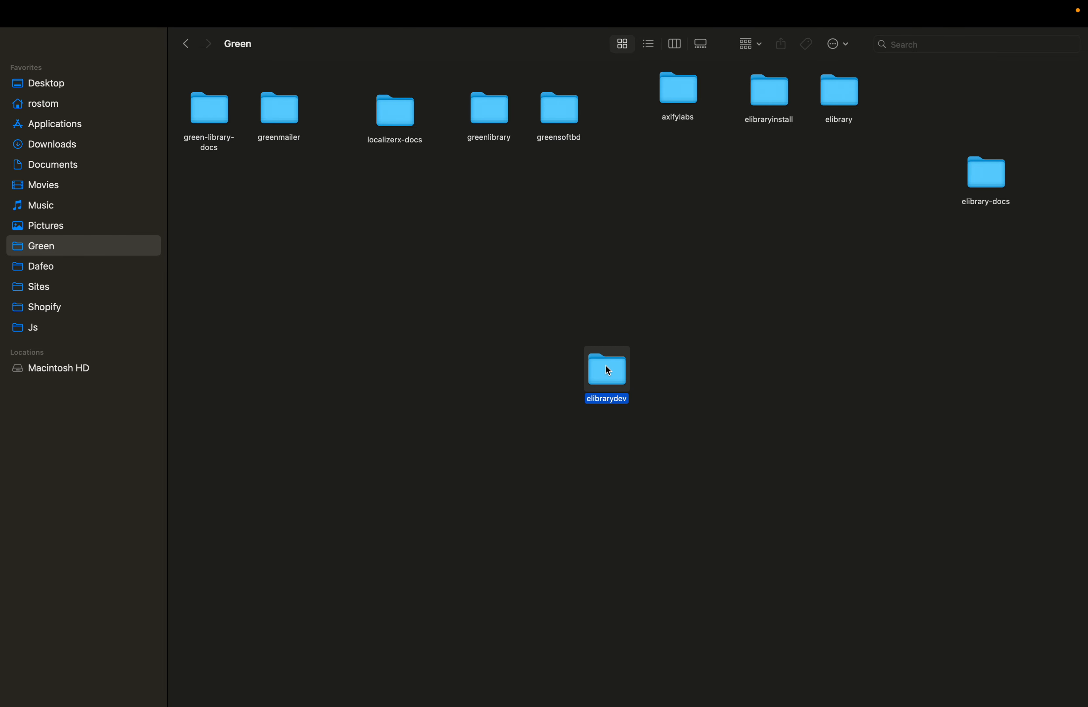
left_click(477, 365)
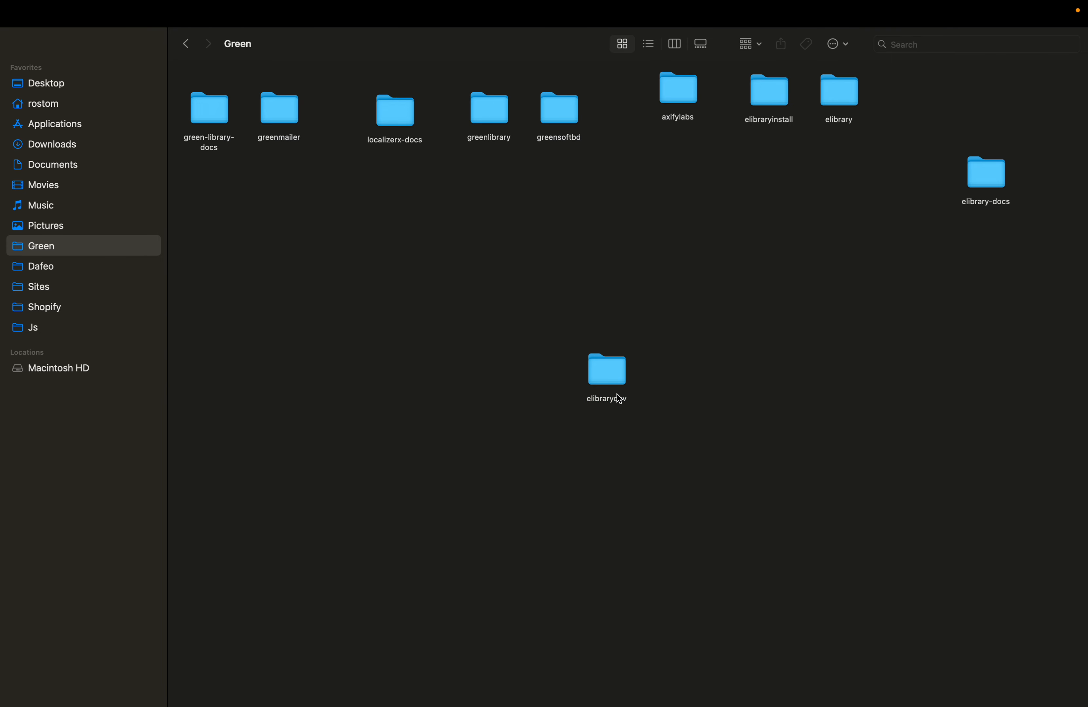
Switch to PhpStorm and open the elibrarydev folder from Green as a project.
mouse_move(547, 705)
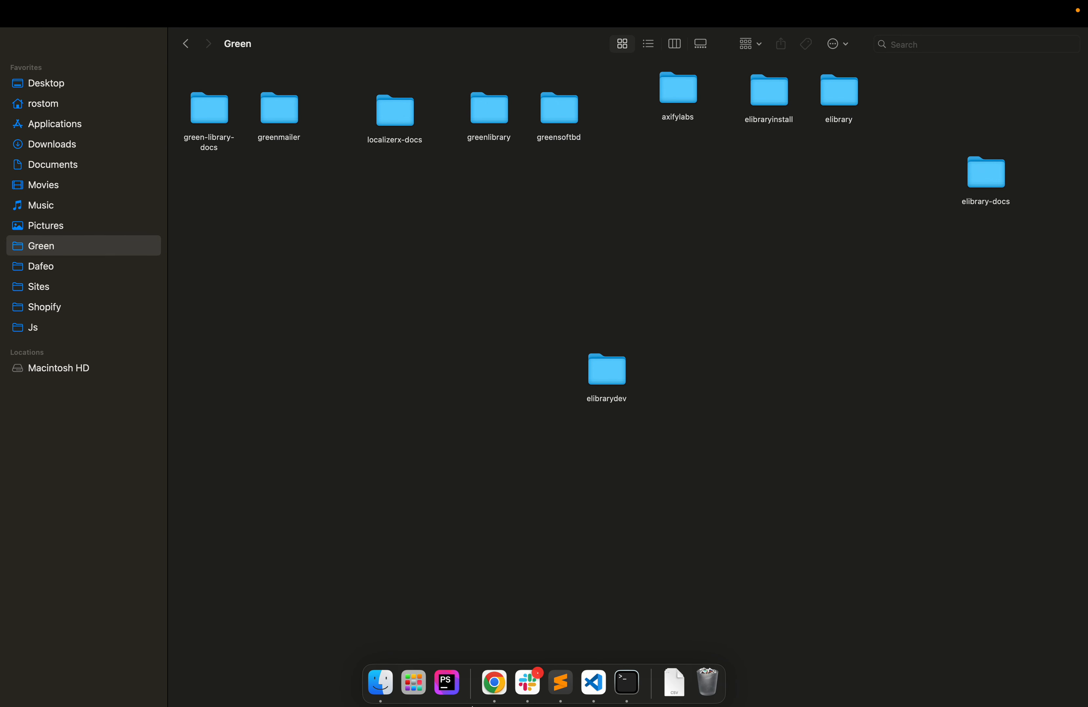
left_click(448, 683)
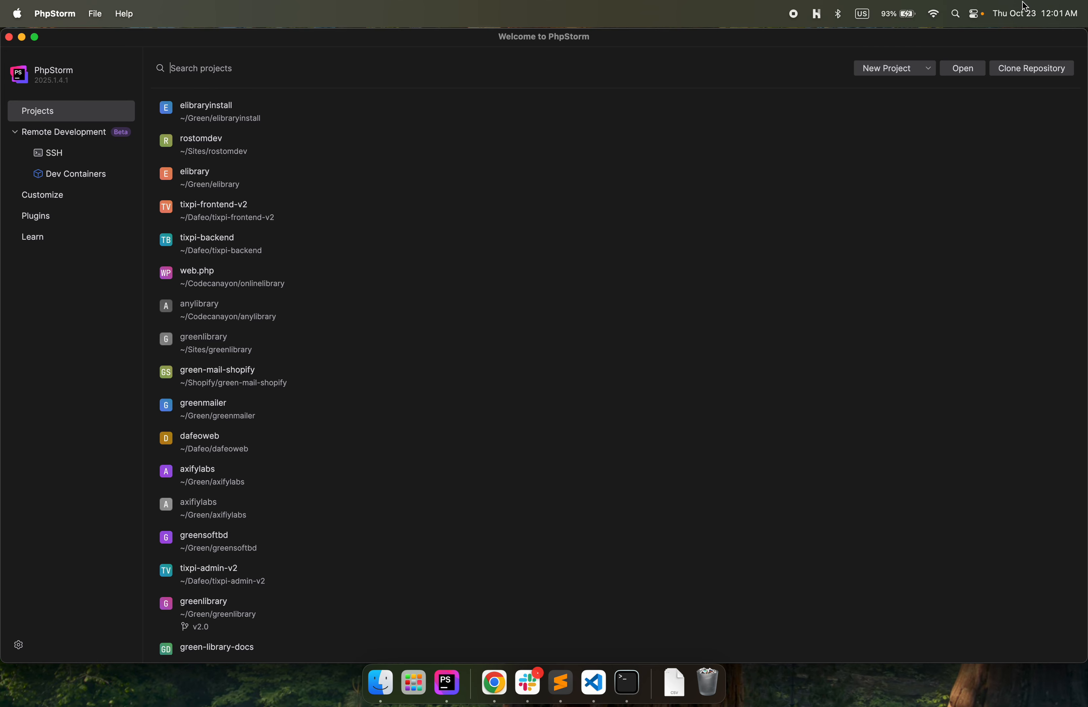
left_click(969, 74)
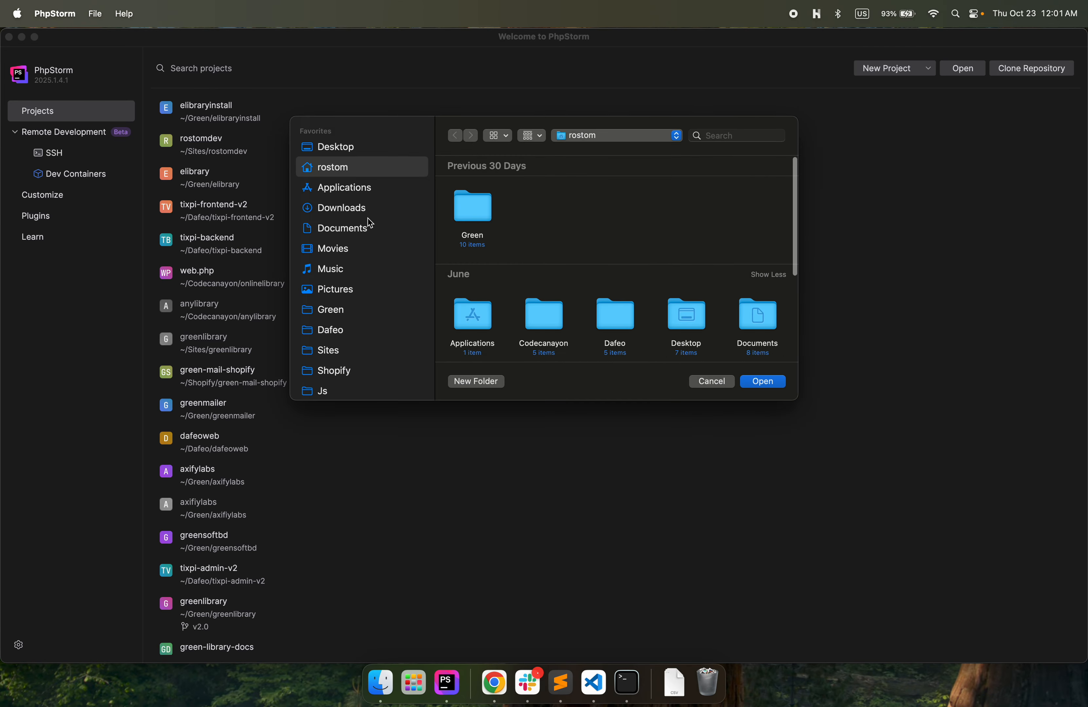
double_click(464, 213)
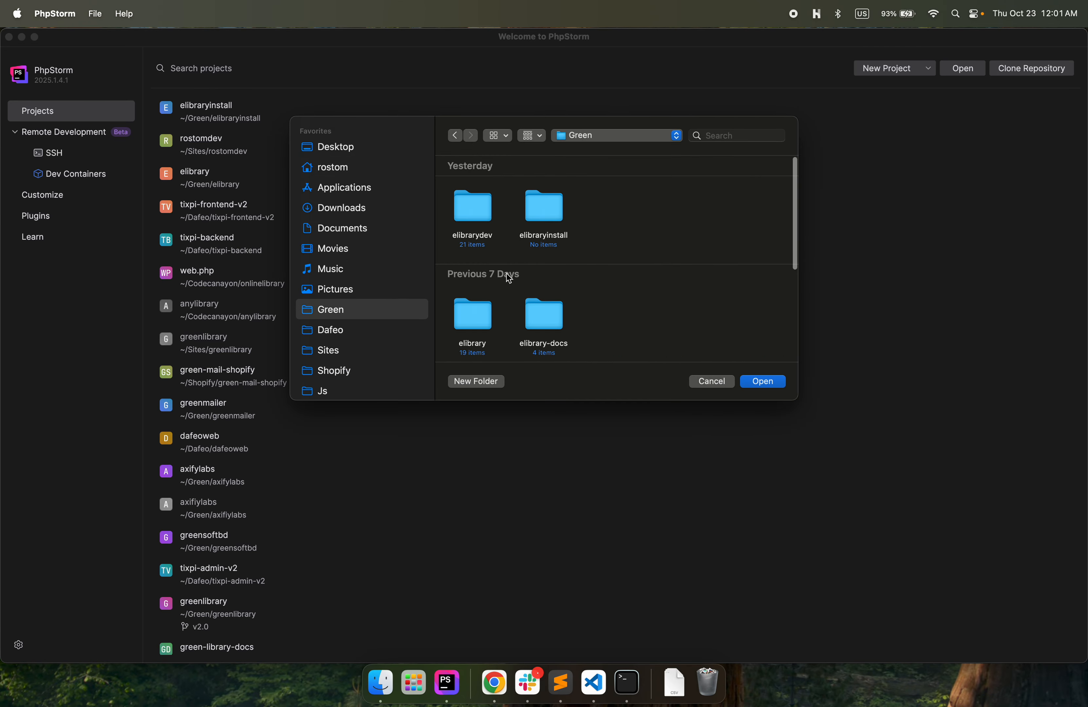
left_click(470, 208)
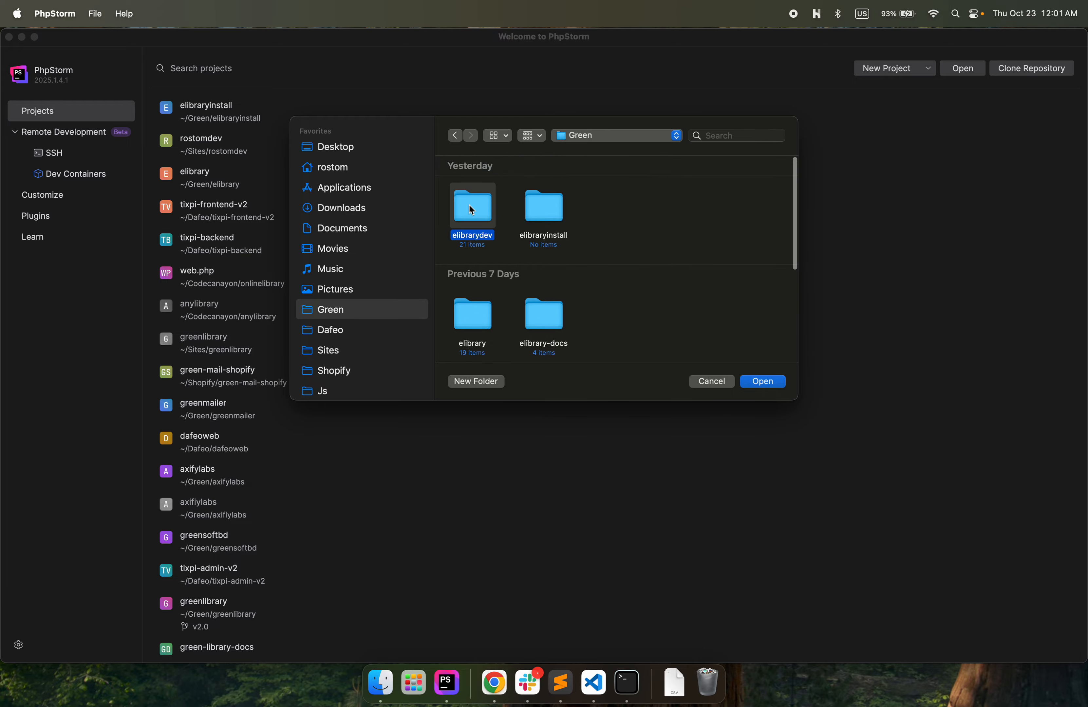
left_click(762, 382)
left_click(687, 297)
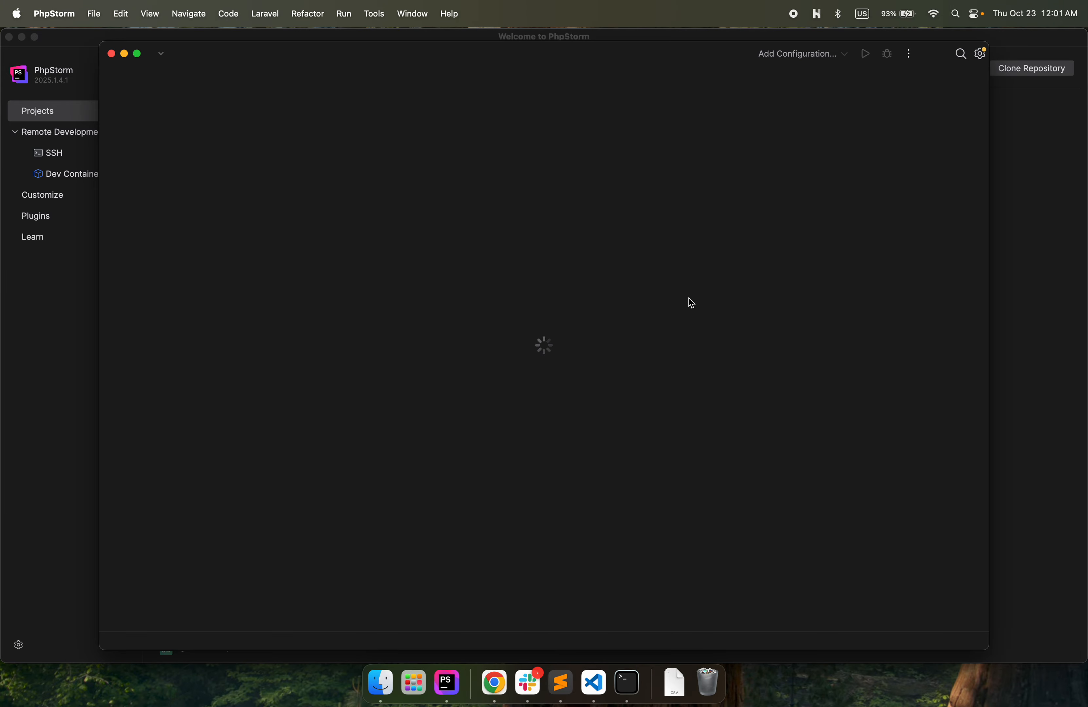
Maximize the elibrarydev project window, dismiss the Tip of the Day and open the project terminal.
left_click(138, 55)
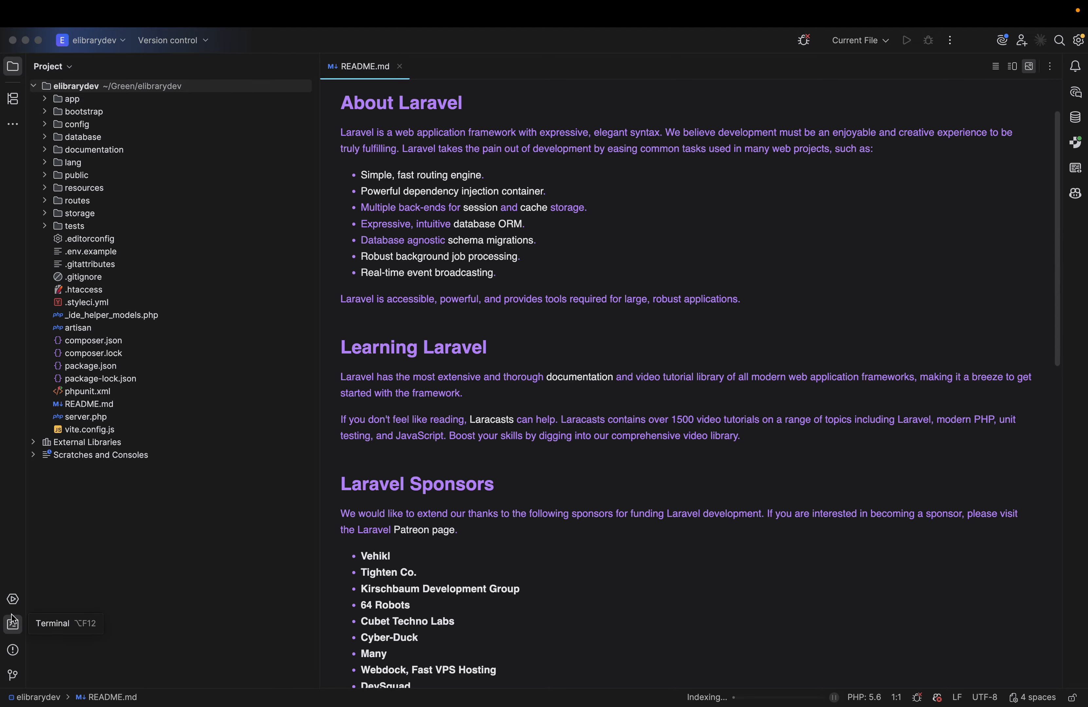
left_click(13, 625)
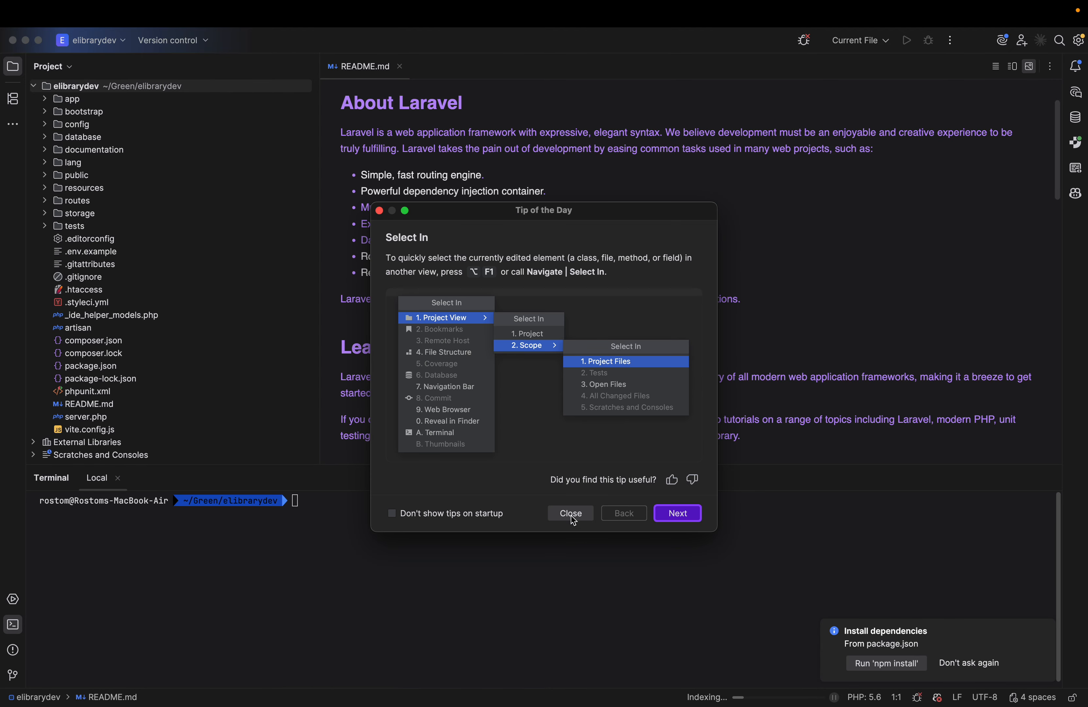
left_click(571, 514)
left_click(480, 563)
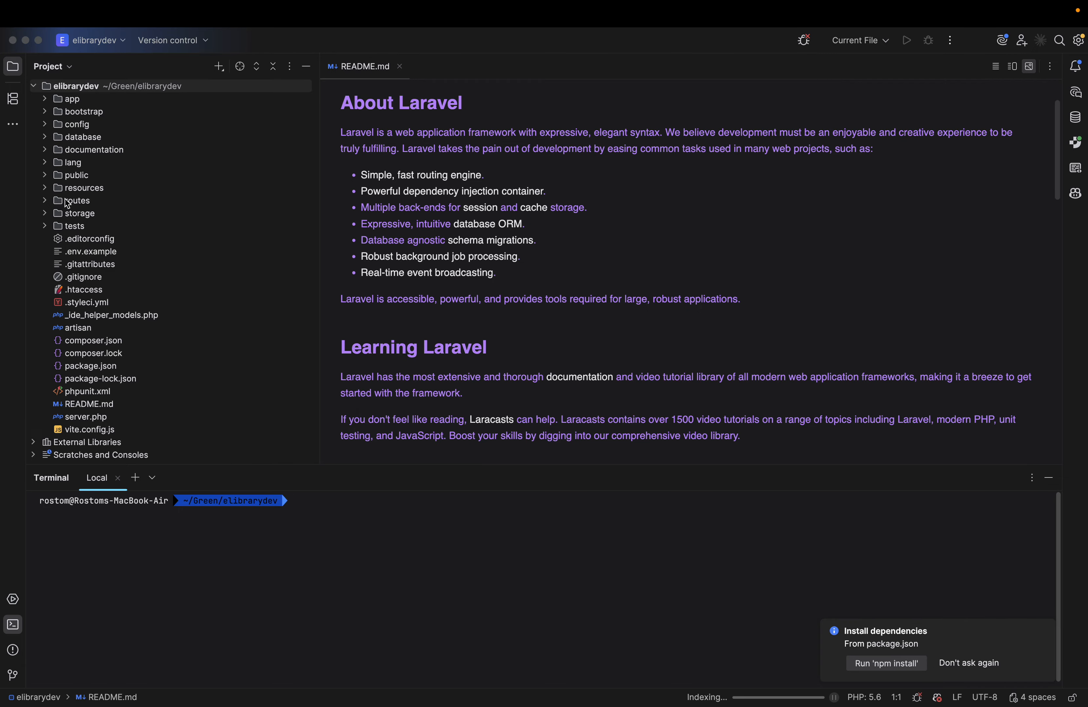
Switch to Finder and open index.html from the documentation folder inside elibrarydev in the browser.
key("ctrl+Left")
key("ctrl+Right")
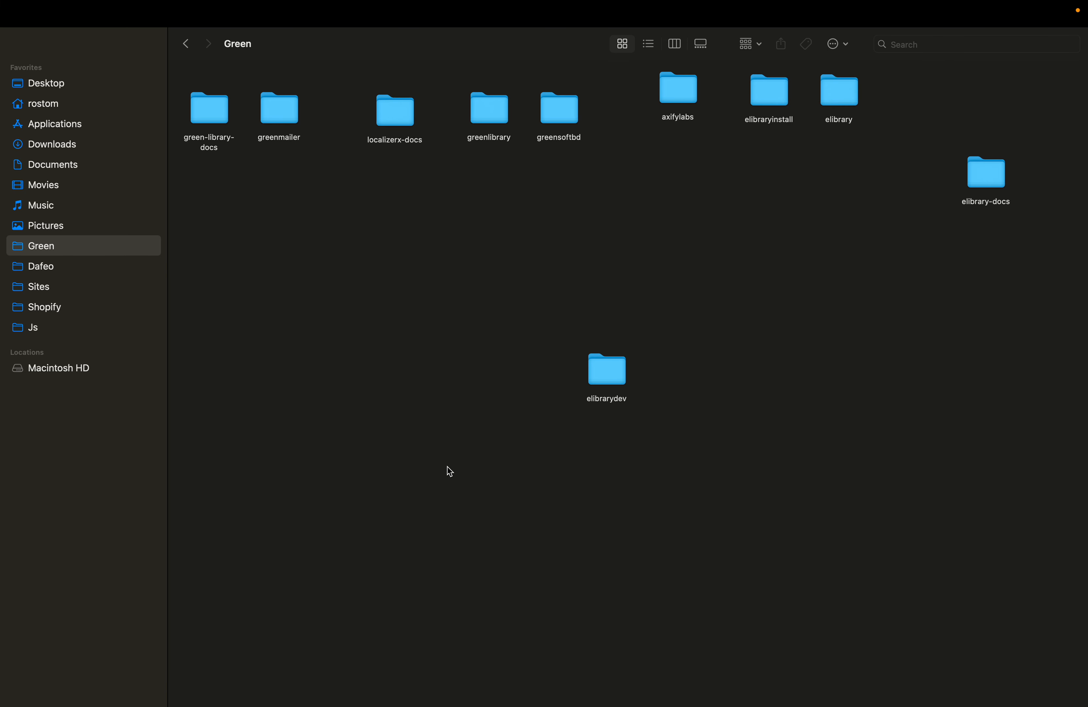
double_click(613, 372)
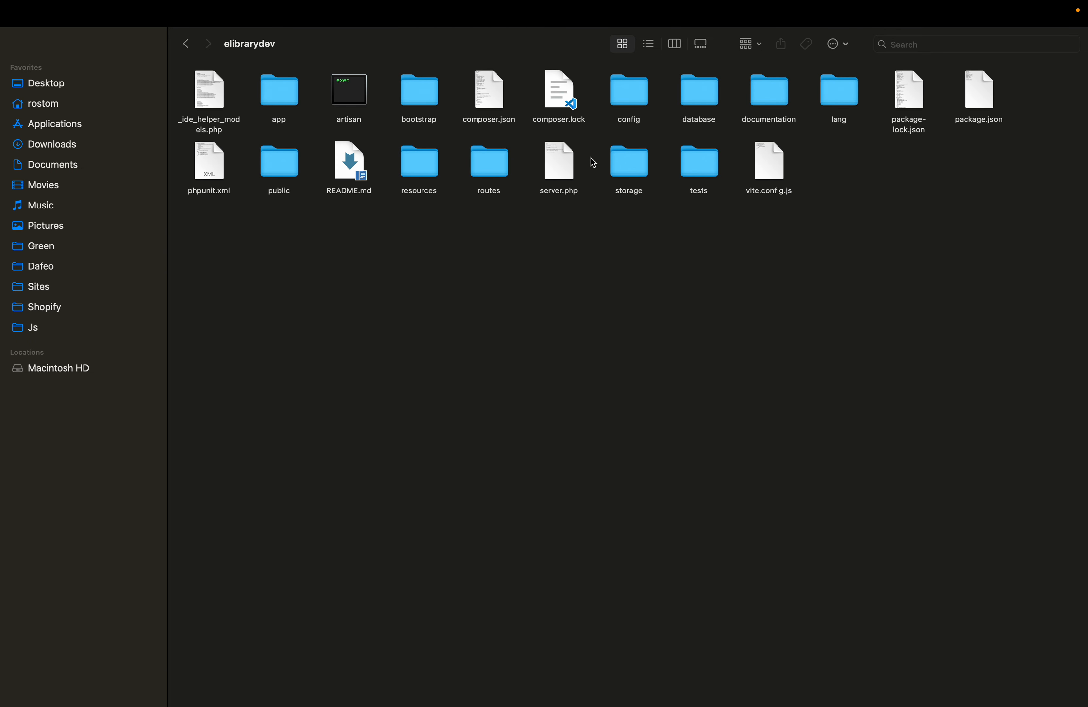
double_click(779, 94)
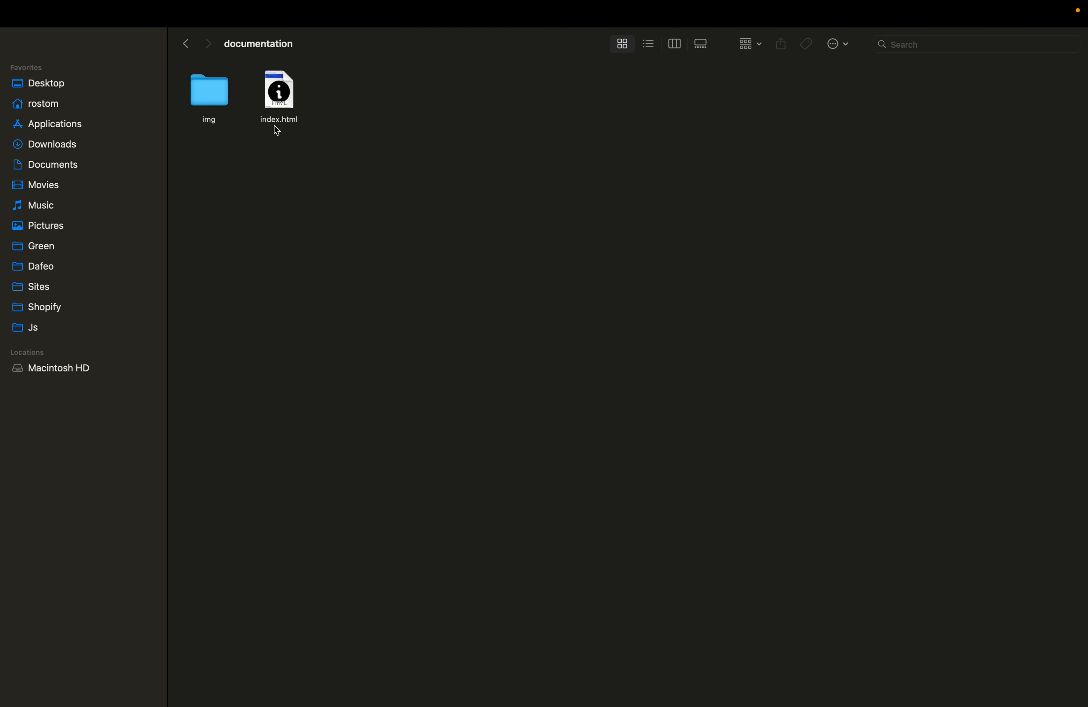
double_click(275, 124)
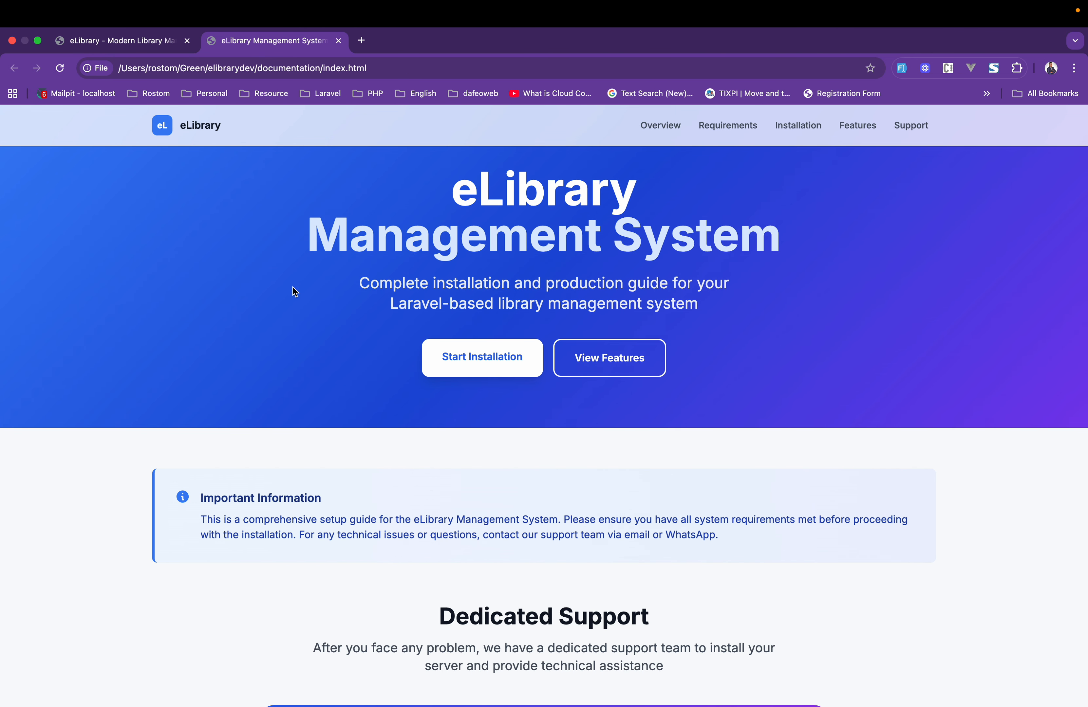
Close the older eLibrary tab and read the guide's system requirements, Laravel project setup and note on the app subdomain.
scroll(293, 287, "down", 5)
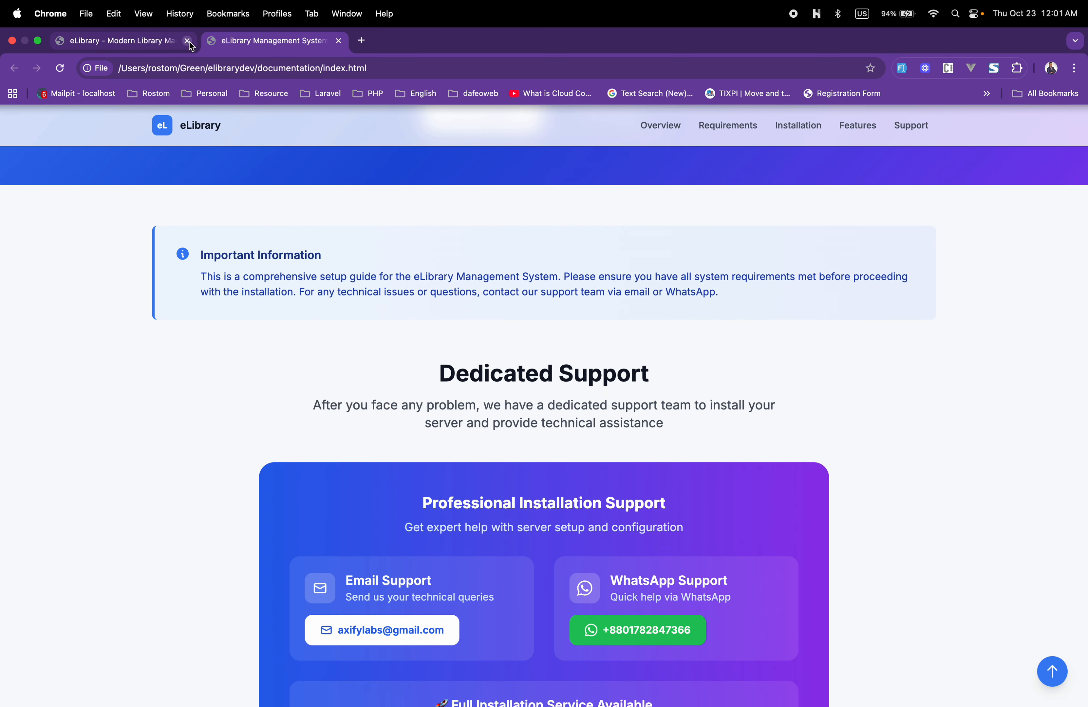
left_click(188, 40)
scroll(280, 335, "down", 5)
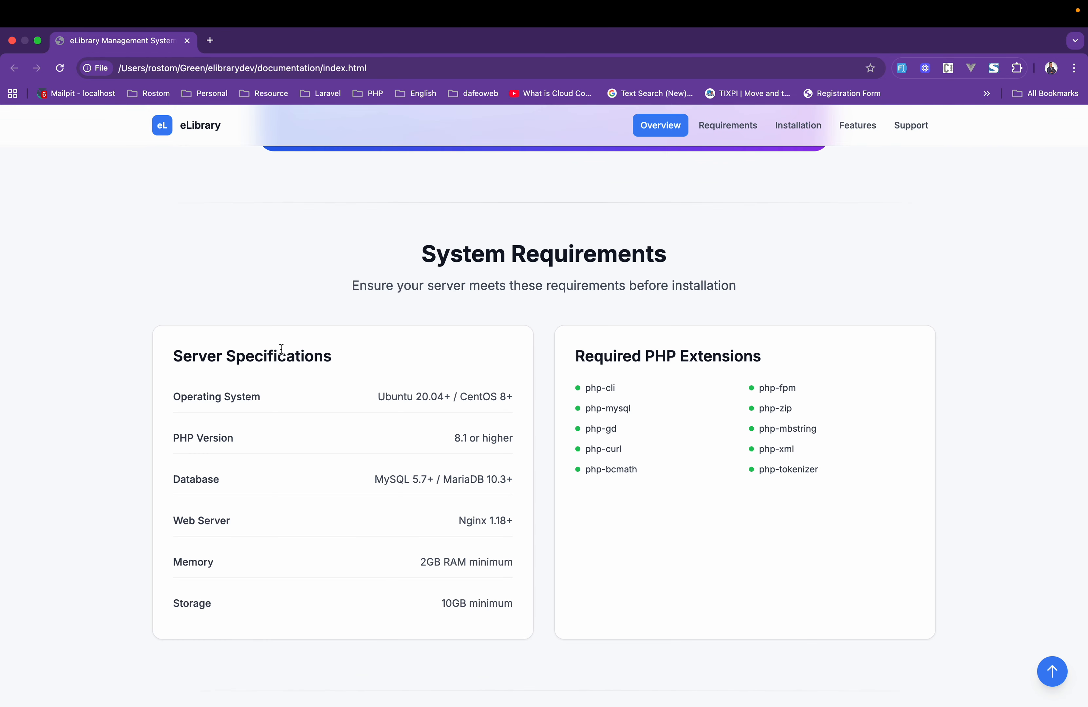
scroll(487, 473, "down", 15)
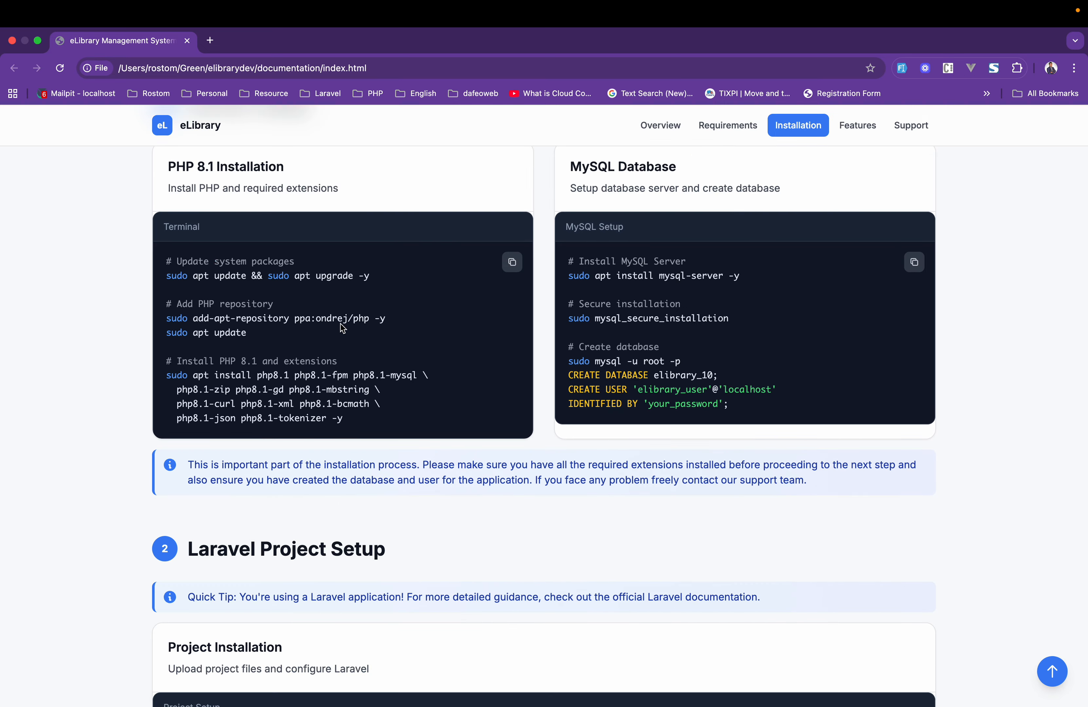
scroll(629, 283, "down", 15)
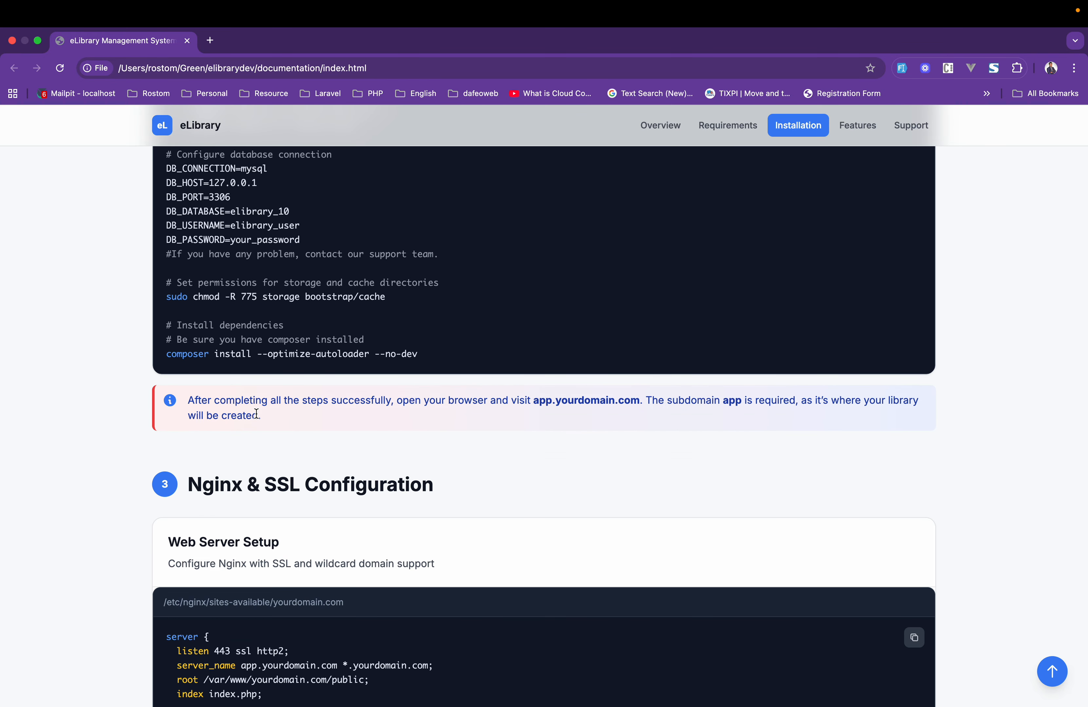
left_click(478, 411)
scroll(533, 407, "down", 10)
scroll(532, 407, "up", 10)
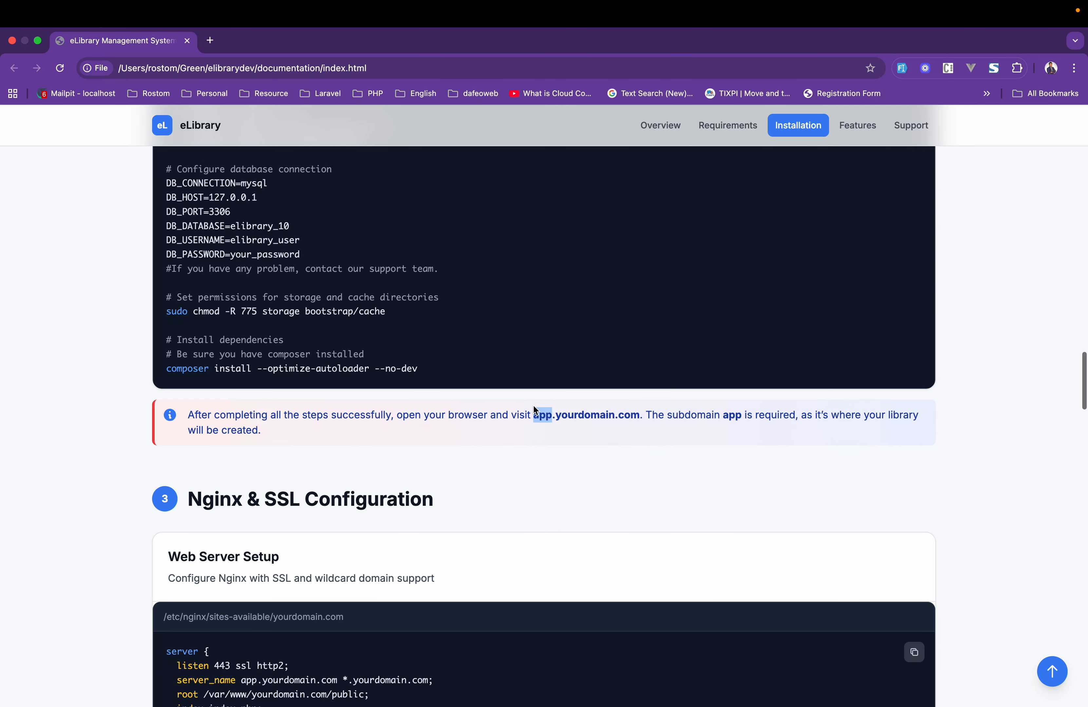
left_click(583, 436)
Return to PhpStorm and run composer install in the elibrarydev project terminal.
key("ctrl+Left")
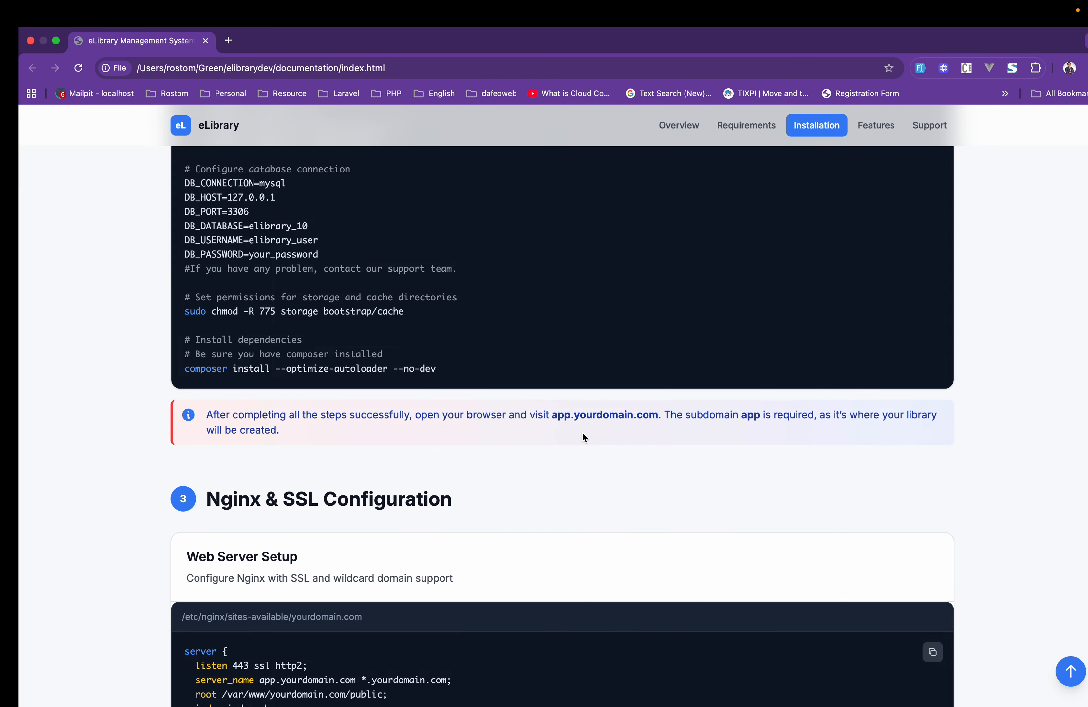
key("ctrl+Right")
key("ctrl+Right")
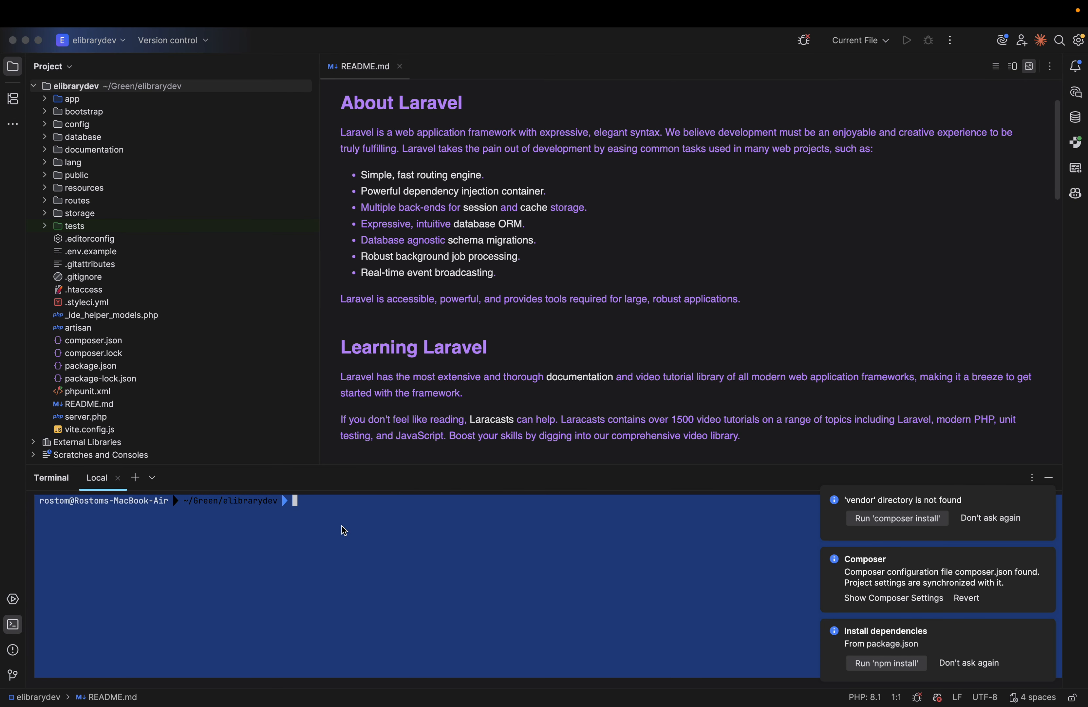
key("Return")
key("Return")
key("Return")
left_click(311, 583)
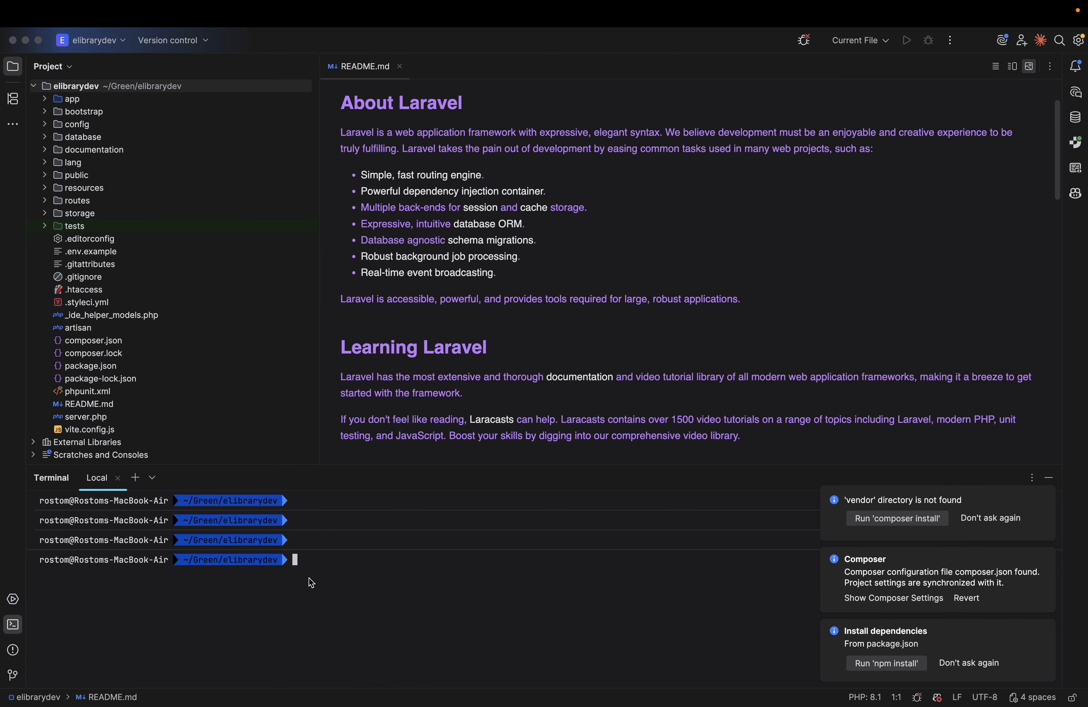
type("composer instal")
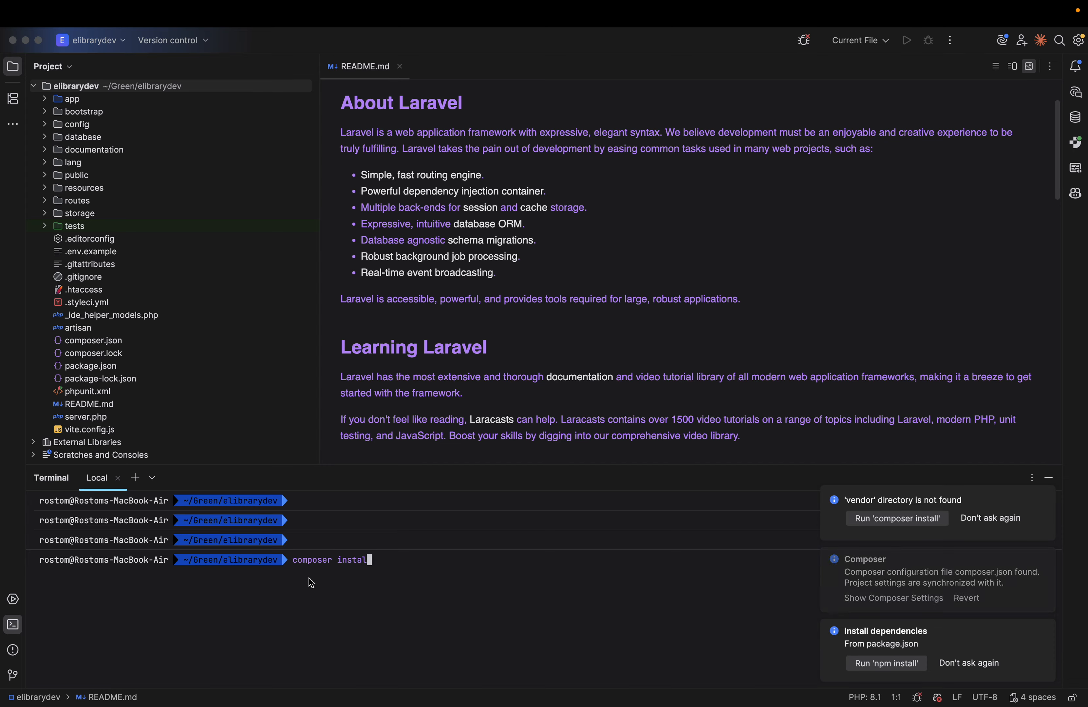
type("l")
key("Return")
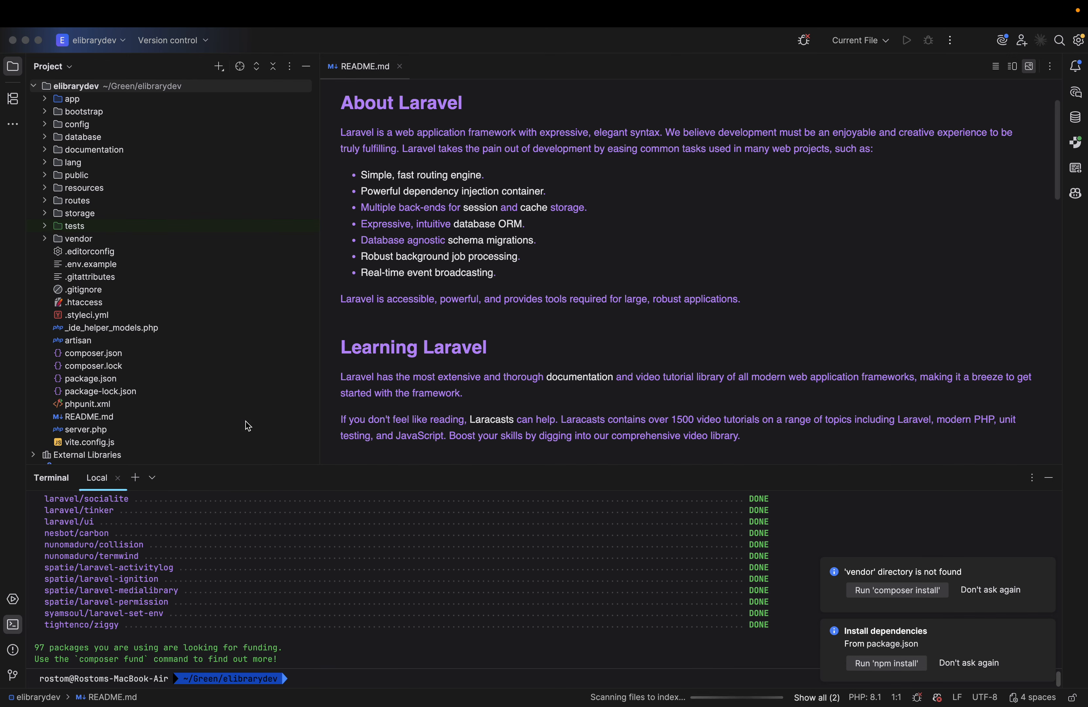
Copy .env.example in the project root as .env and open the new file for editing.
left_click(139, 265)
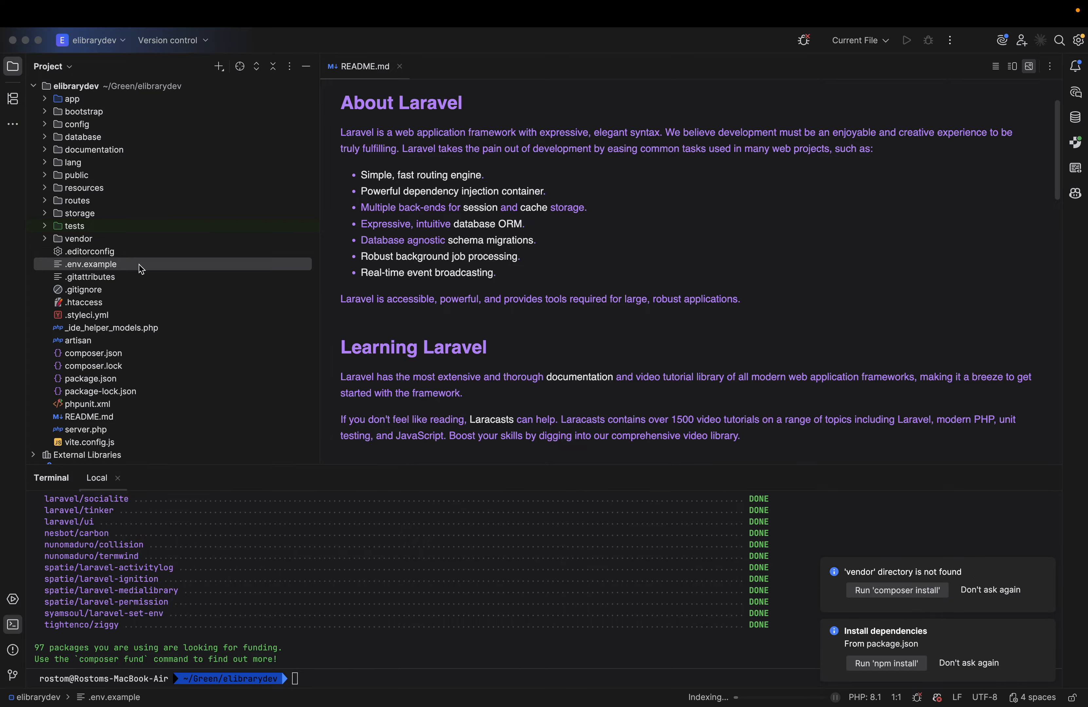
key("F5")
key("Right")
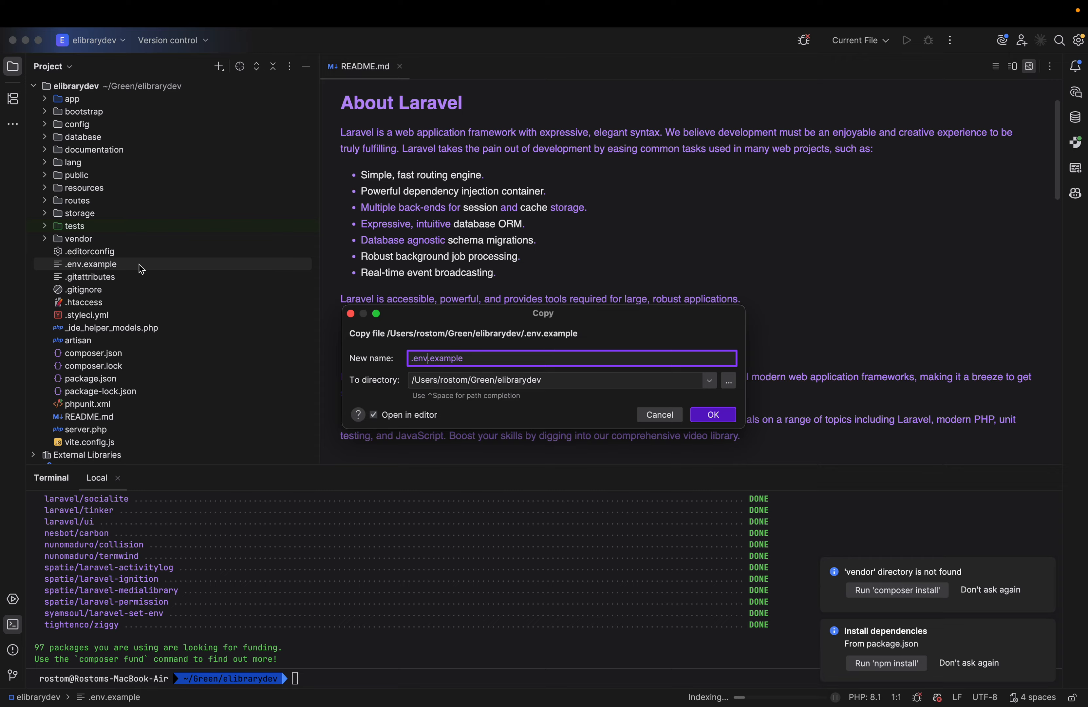
key("shift+End")
key("Delete")
key("Return")
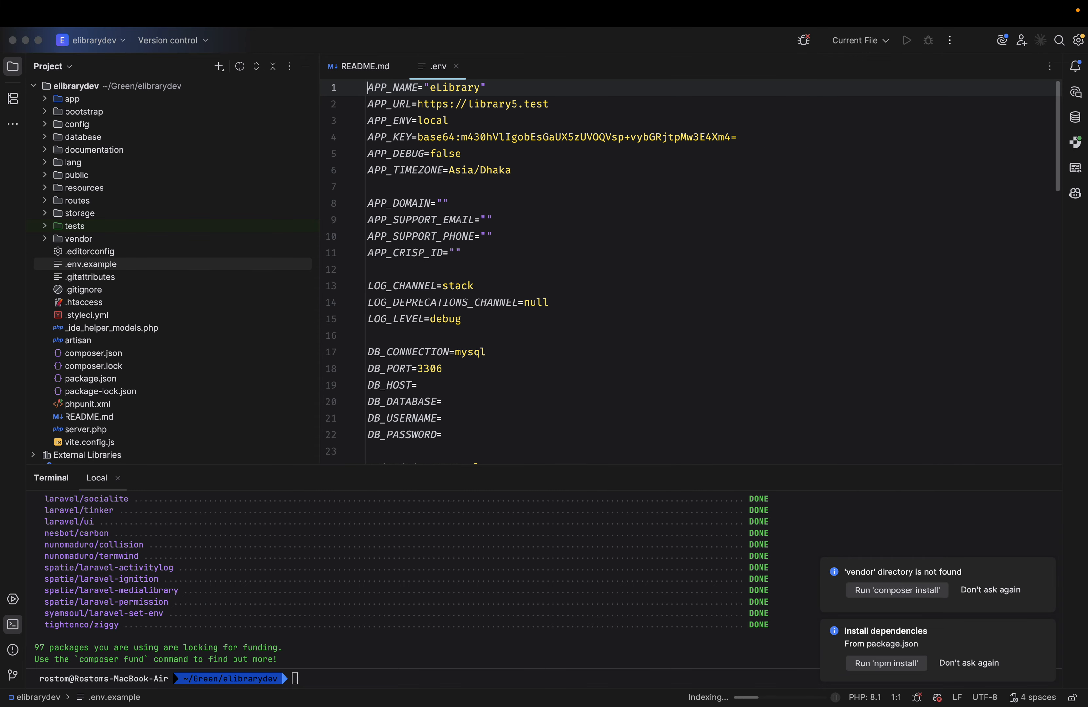
left_click(678, 437)
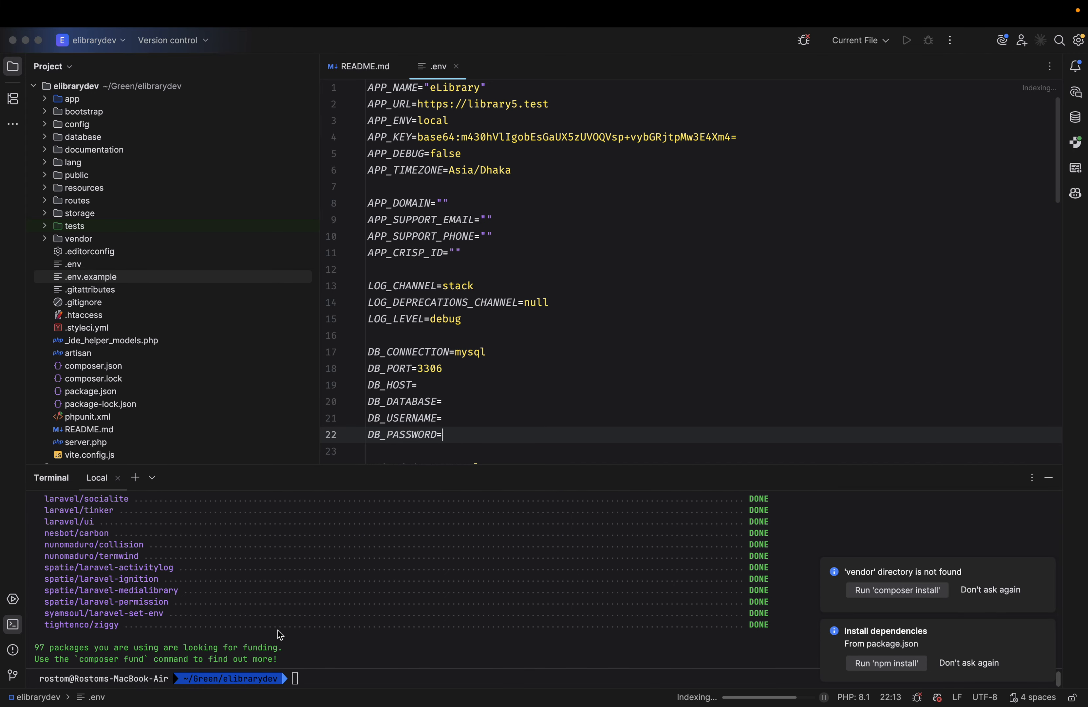
left_click(76, 265)
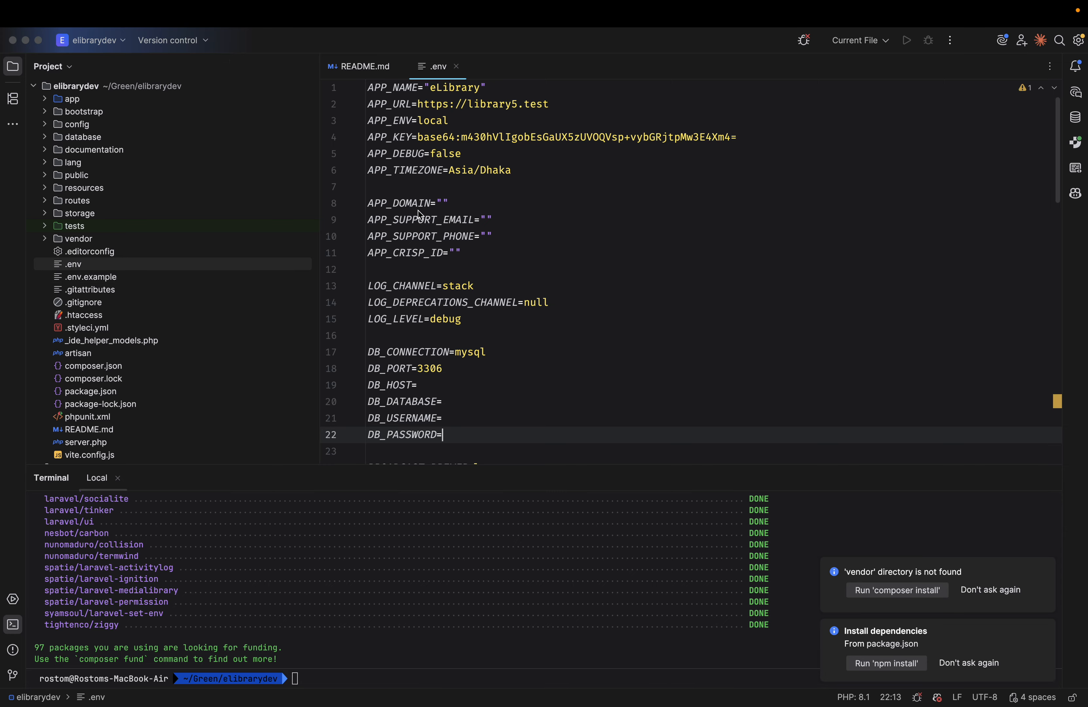
Check the database settings in the browser guide, return to PhpStorm and set APP_DOMAIN to elibrarydev in .env.
key("ctrl+Left")
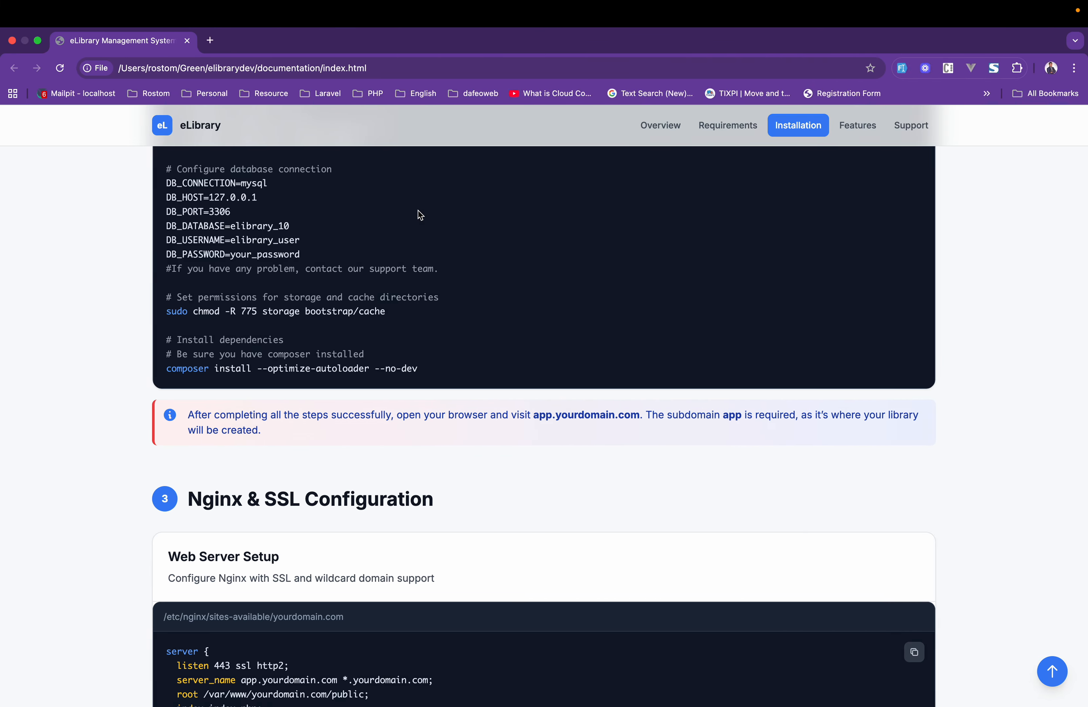
key("ctrl+Left")
key("ctrl+Right")
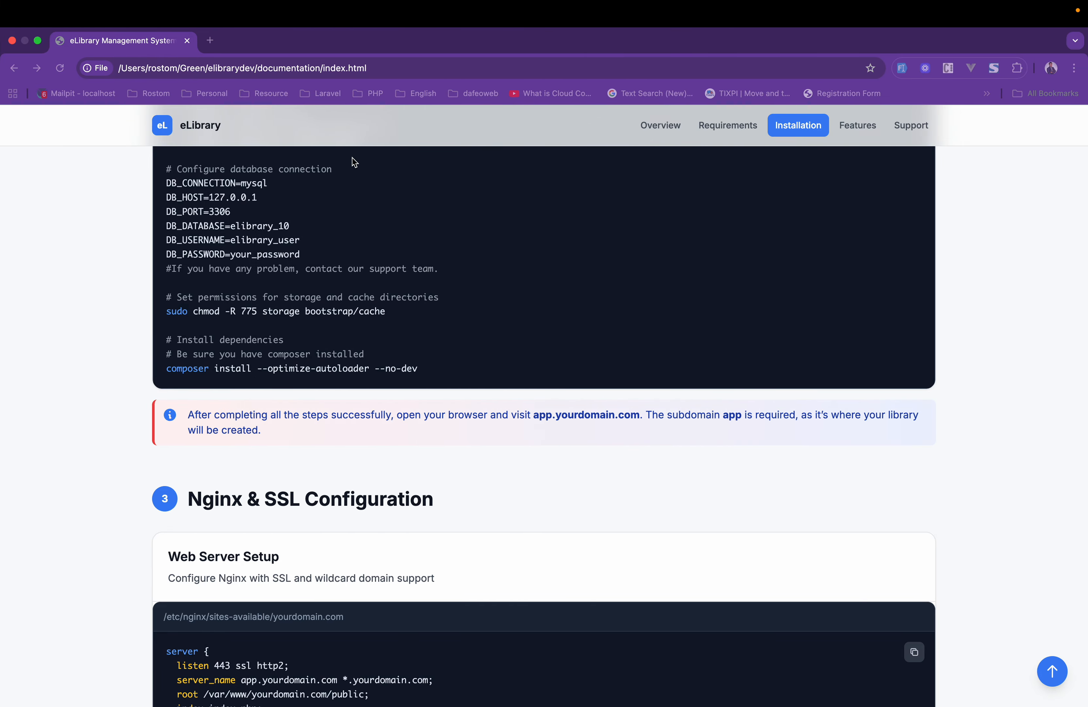
key("ctrl+Right")
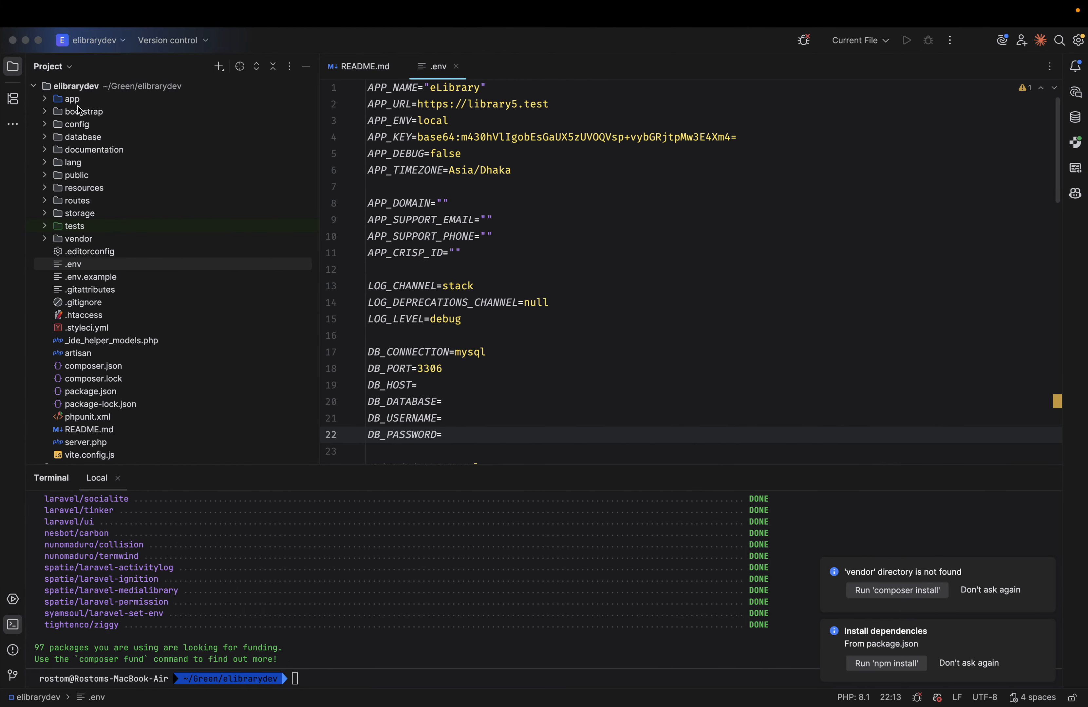
left_click(457, 203)
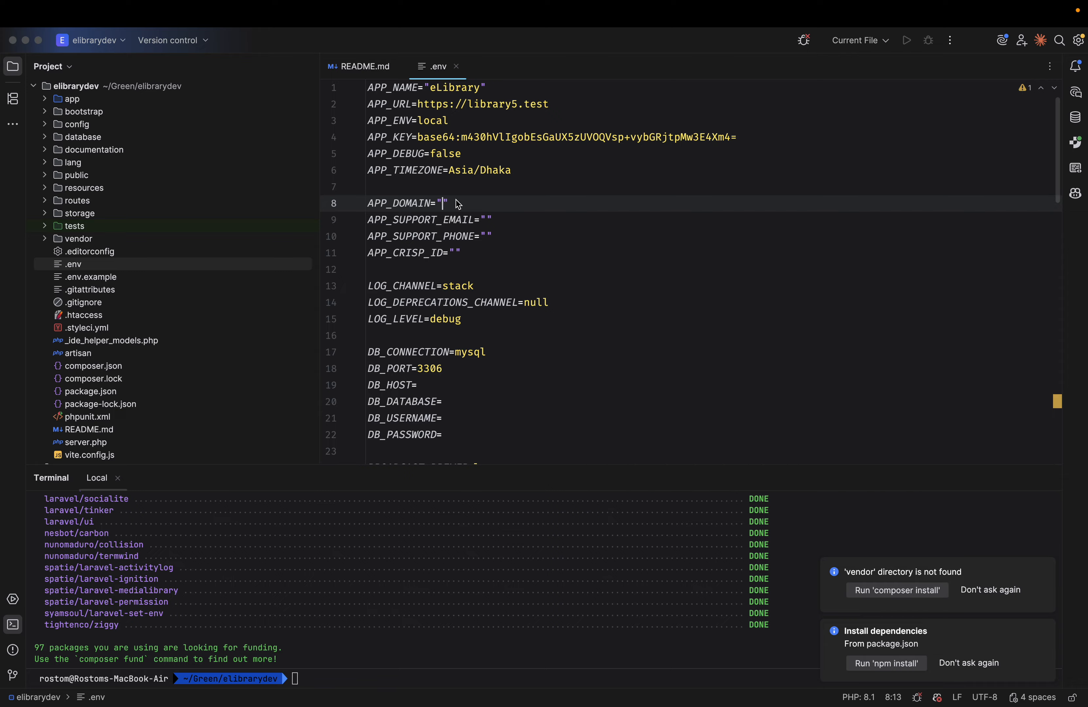
type("elibrarydev")
double_click(477, 204)
Fill in APP_SUPPORT_EMAIL with the support e-mail address and APP_SUPPORT_PHONE with the support phone number, and select these lines.
left_click(487, 220)
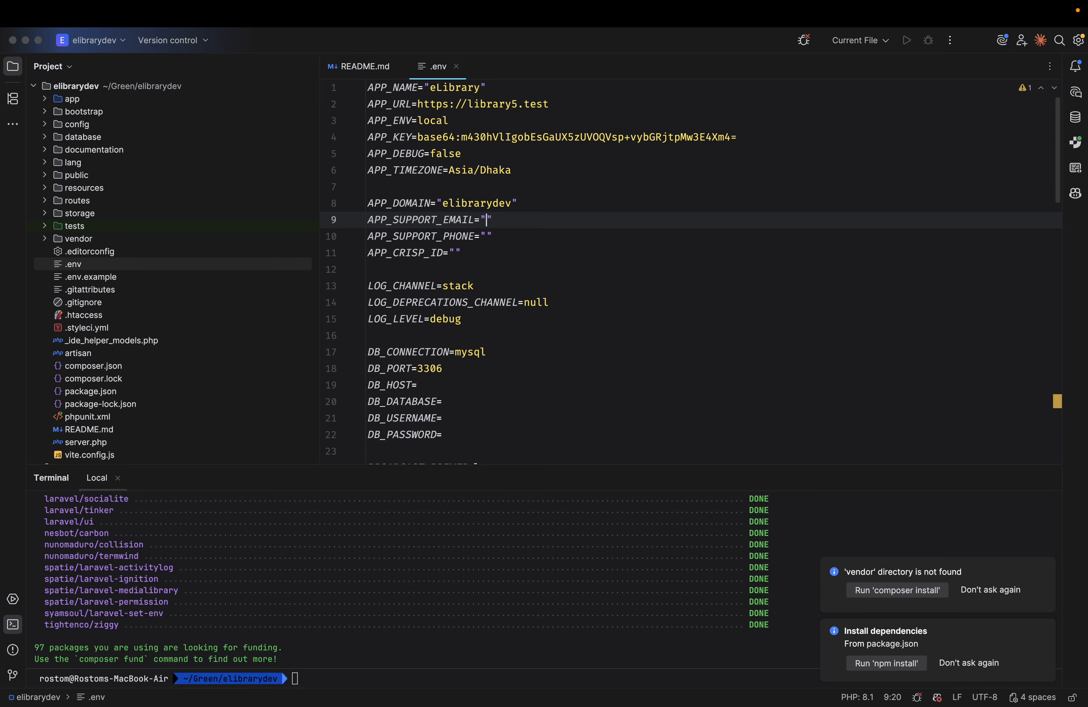
type("admin@")
type("example.com")
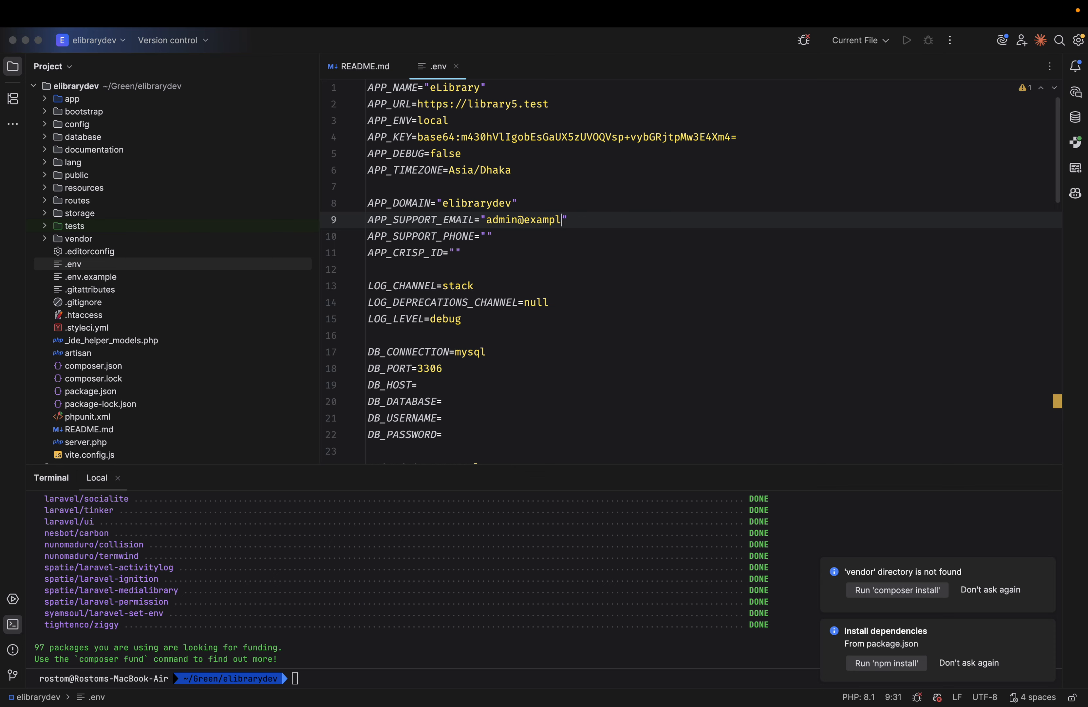
left_click(503, 241)
type("23423")
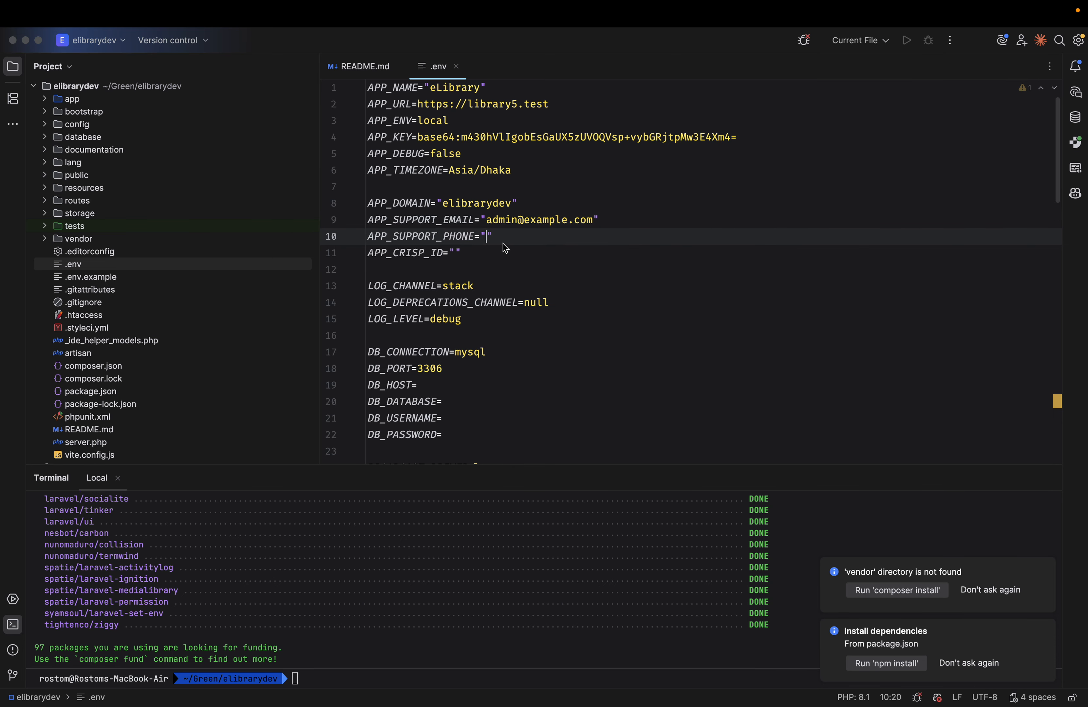
type("4234")
key("Right")
key("shift+Up")
key("shift+Up")
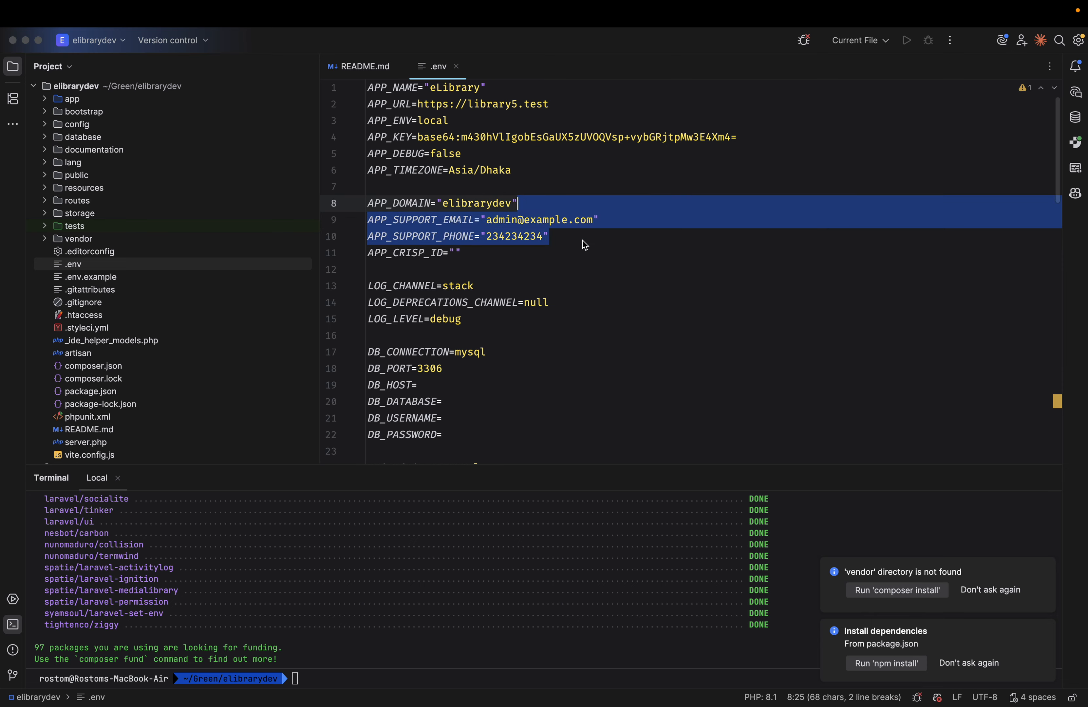